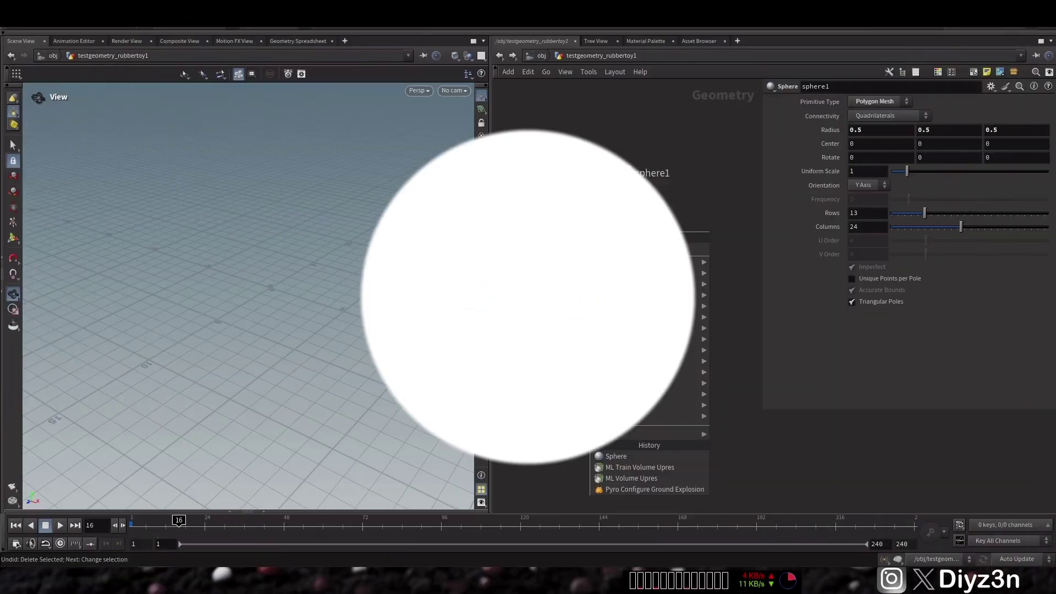
Step: Place the Pyro Configure Ground Explosion preset chain below sphere1, fed by explosion_center1
mouse_move(645, 309)
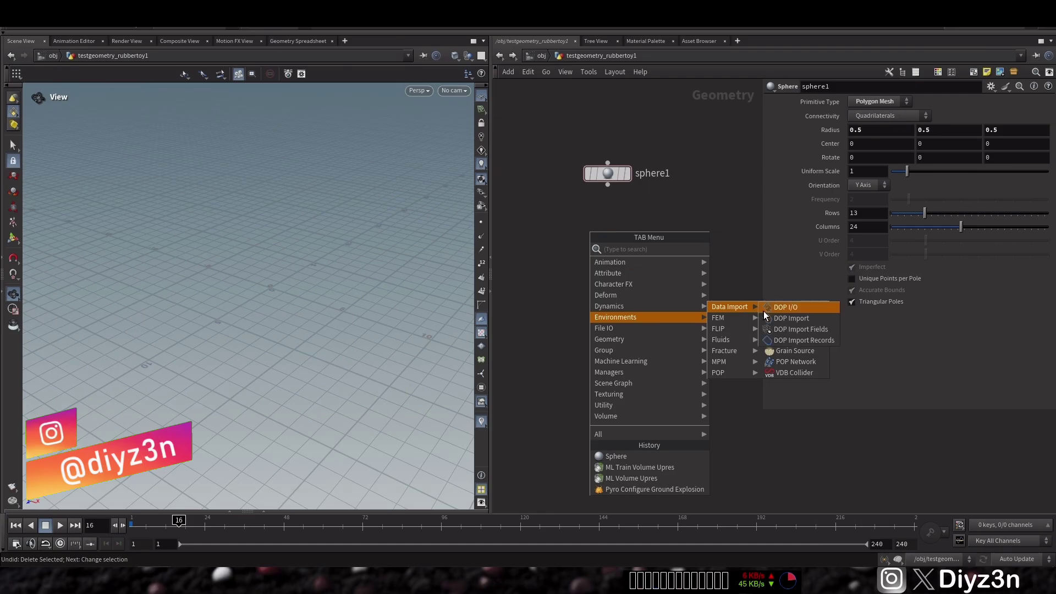
mouse_move(777, 313)
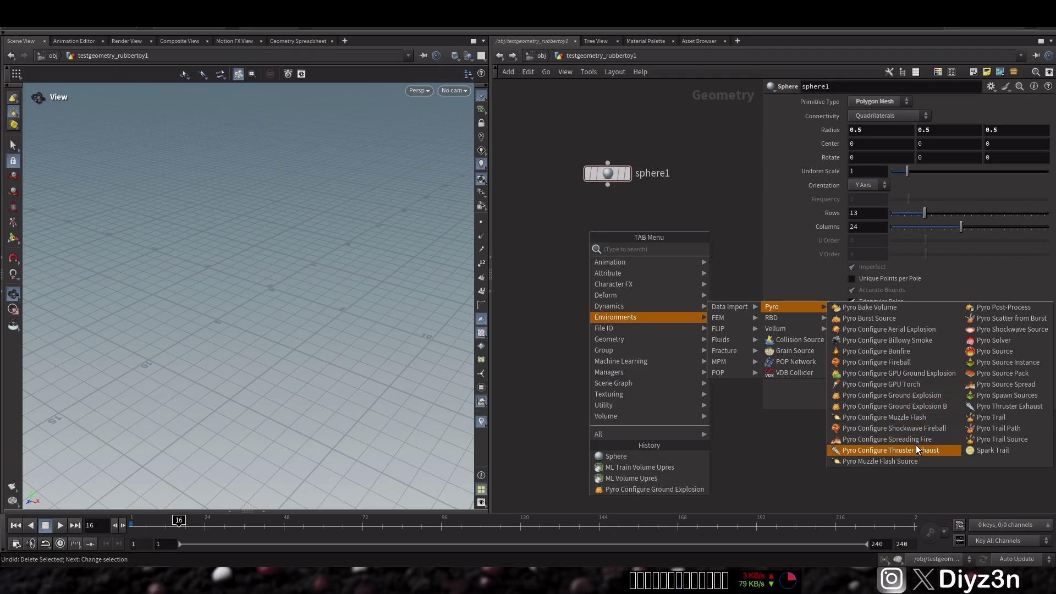
click(915, 396)
scroll(641, 264, down, 3)
middle_drag(625, 276, 645, 164)
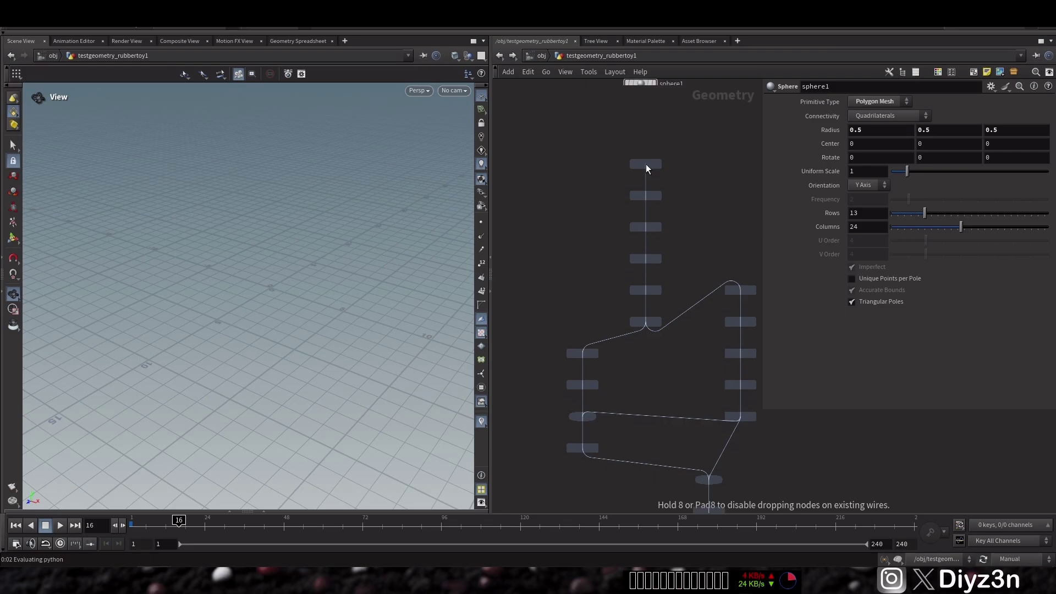
click(636, 130)
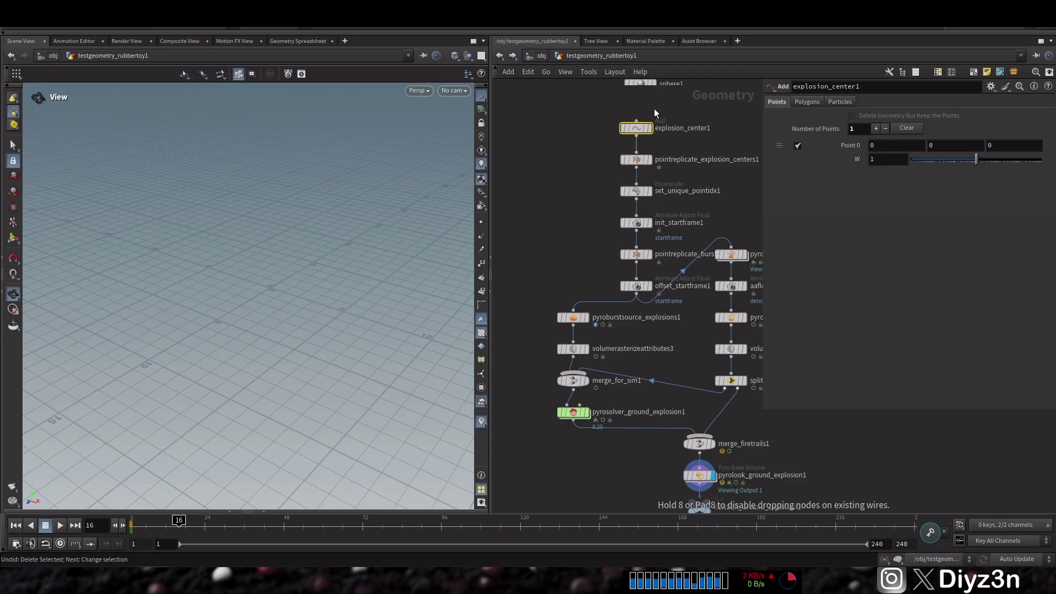
Step: Replay the ground explosion from the first frame, orbiting to watch the fireball, then frame pyrosolver
drag(282, 207, 160, 193)
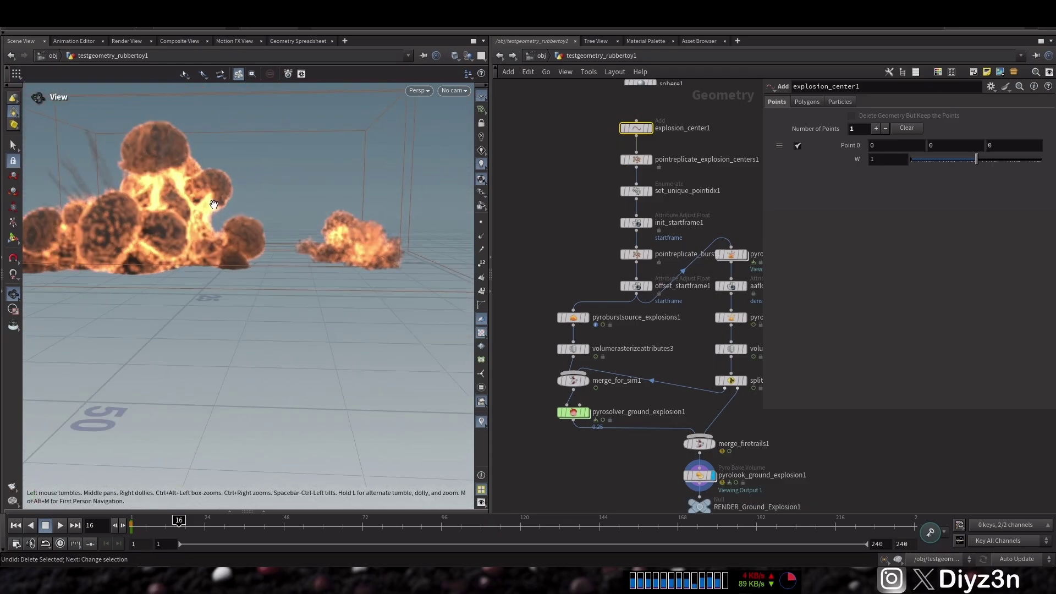
middle_drag(161, 194, 231, 222)
click(15, 526)
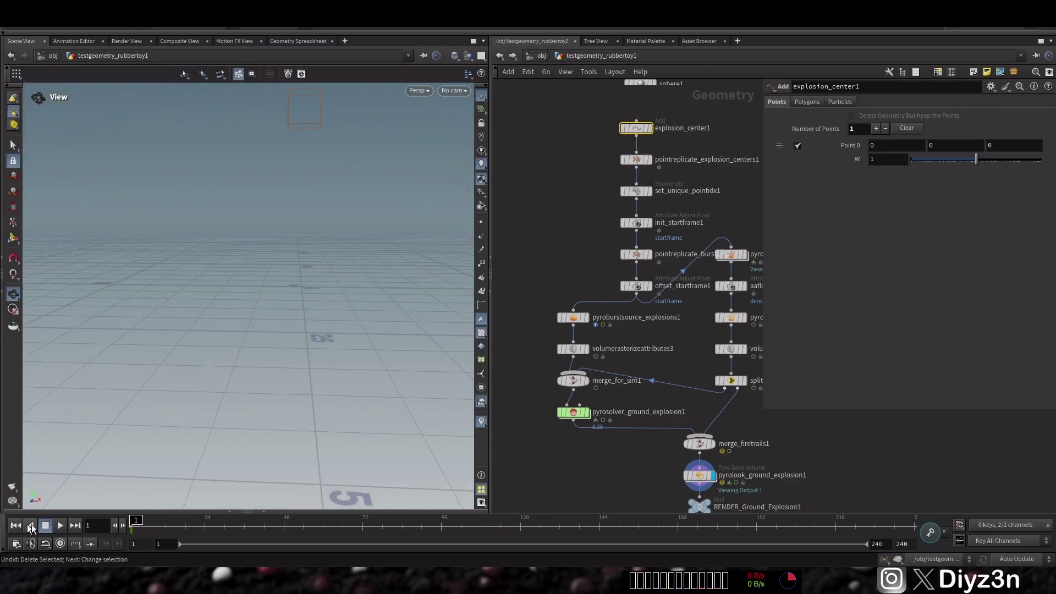
click(58, 526)
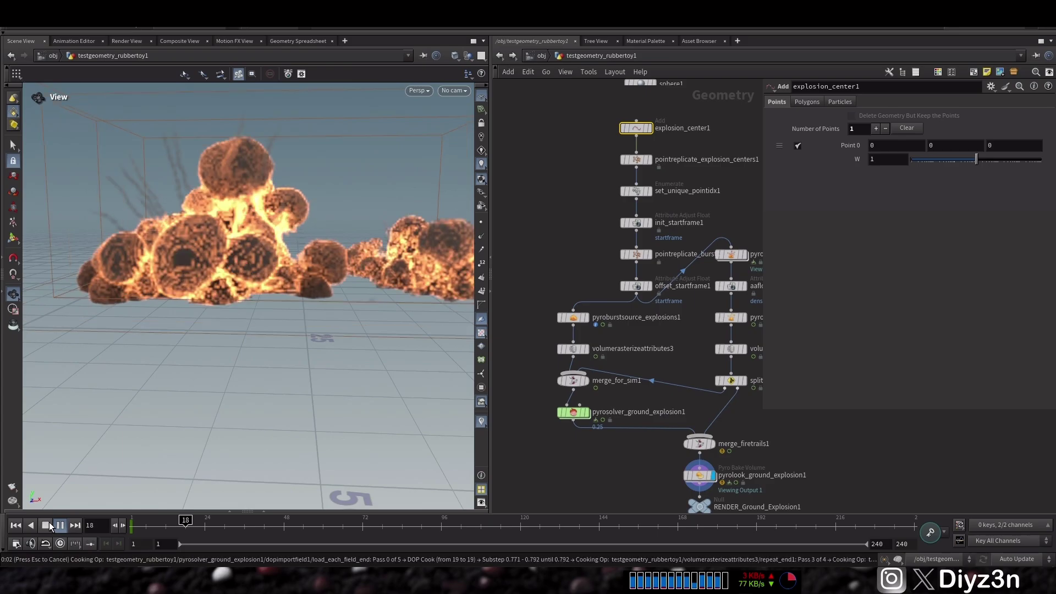
drag(258, 337, 319, 364)
middle_drag(637, 447, 629, 324)
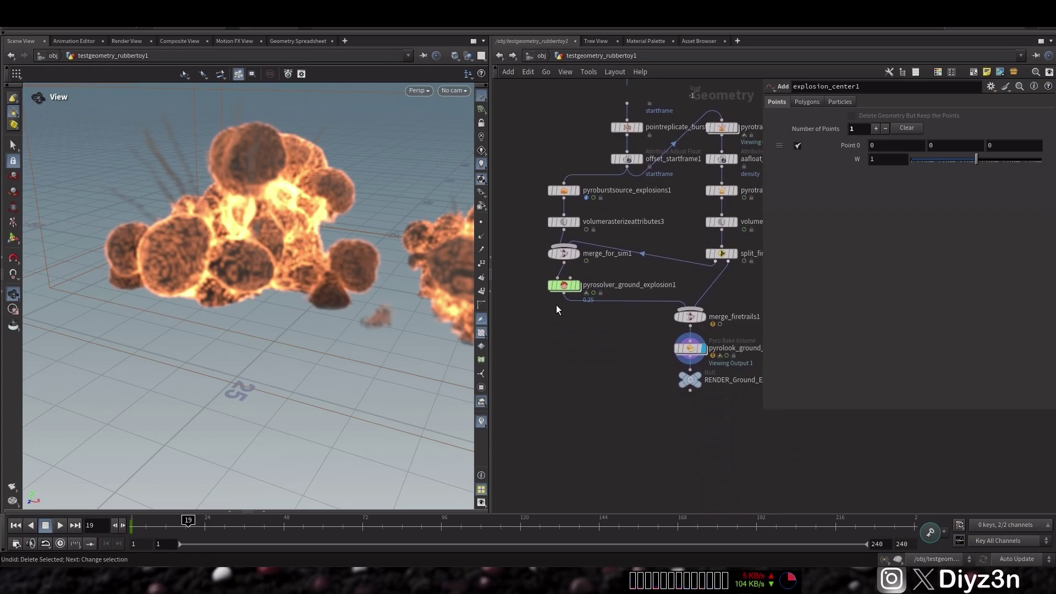
scroll(556, 305, up, 2)
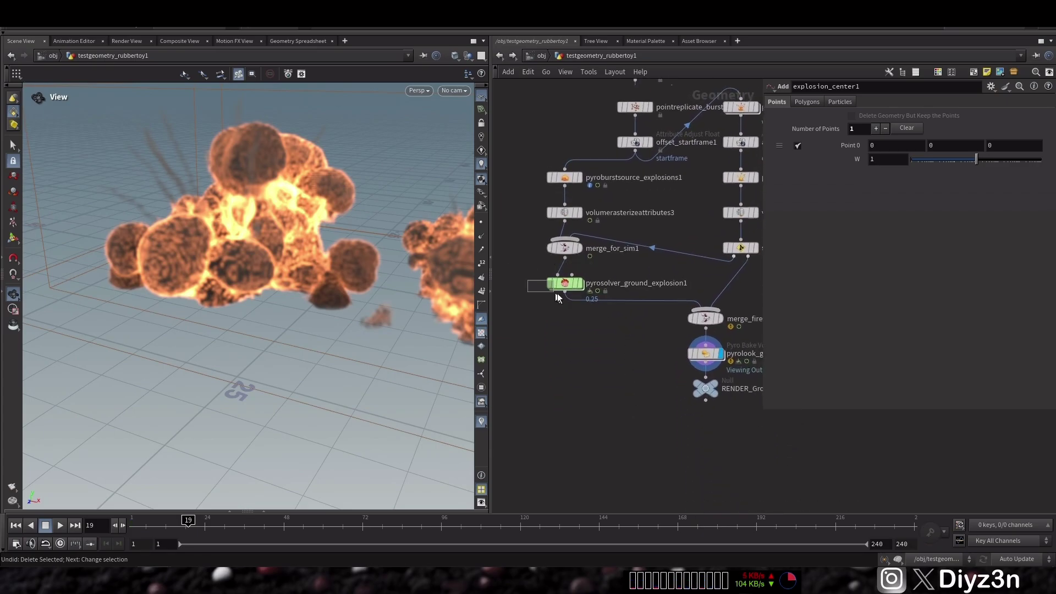
Step: With pyrosolver selected, create an ML Volume Upres node by searching 'upre' in the Tab menu
drag(556, 294, 557, 294)
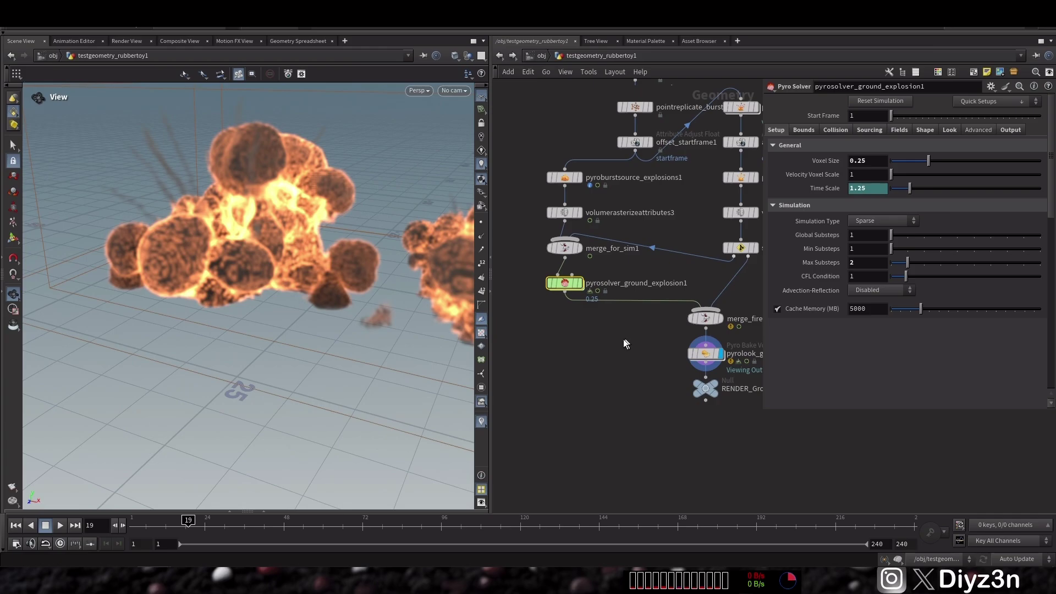
key(Tab)
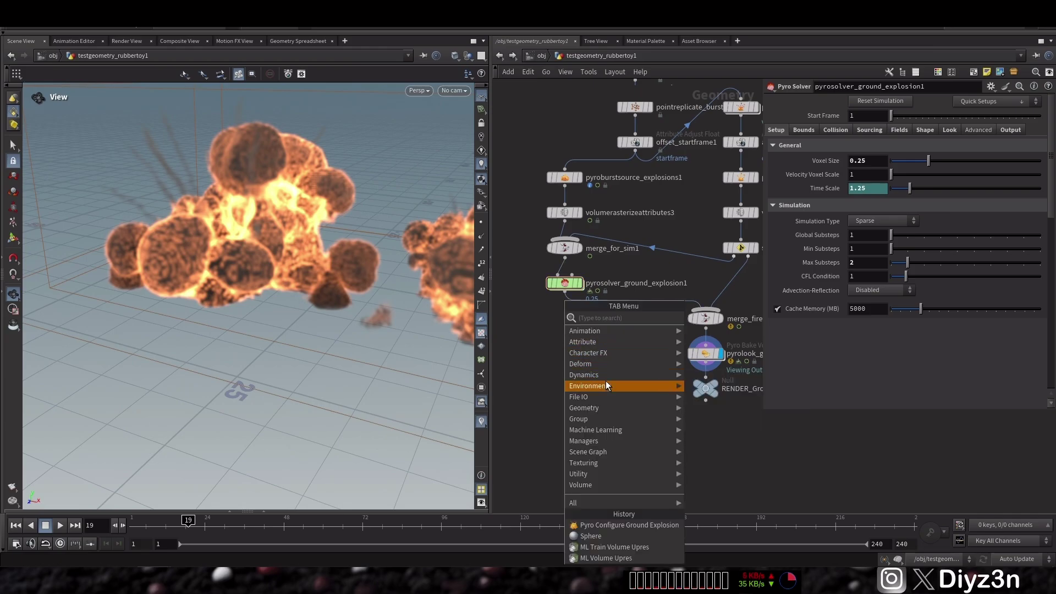
mouse_move(614, 376)
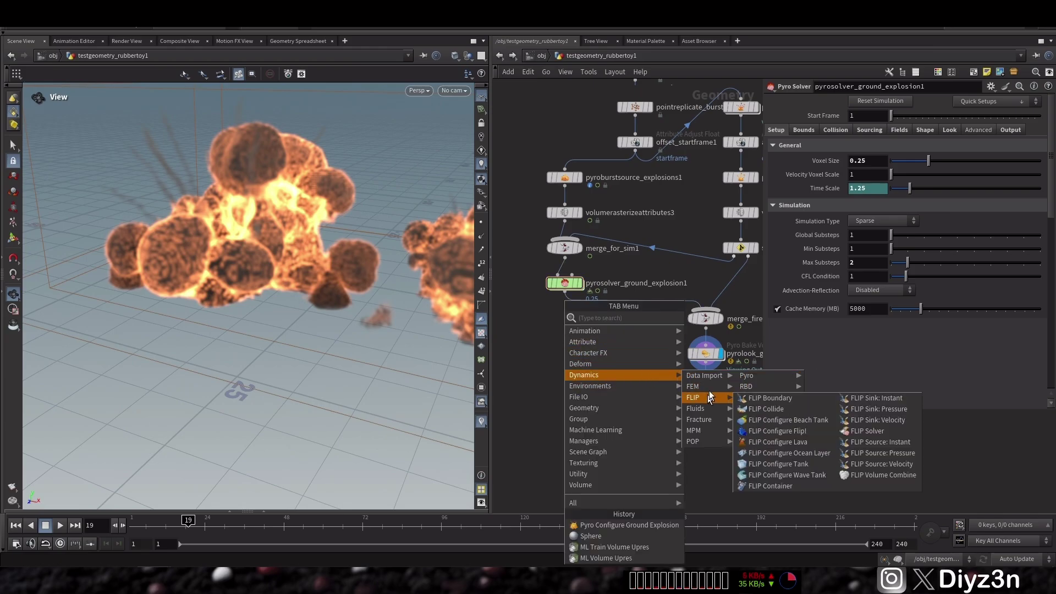
mouse_move(747, 378)
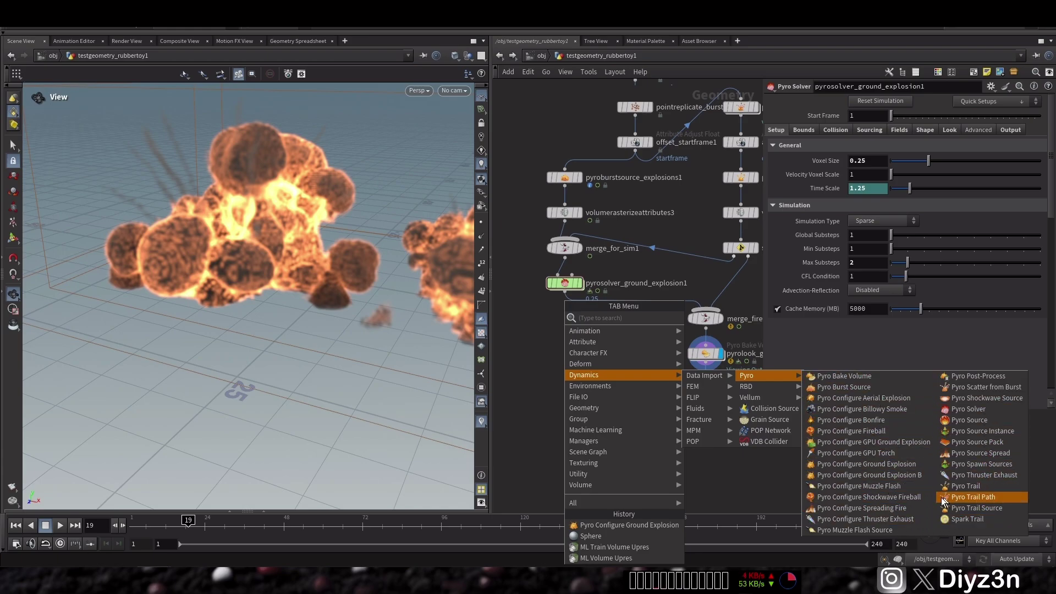
click(539, 429)
scroll(628, 449, down, 2)
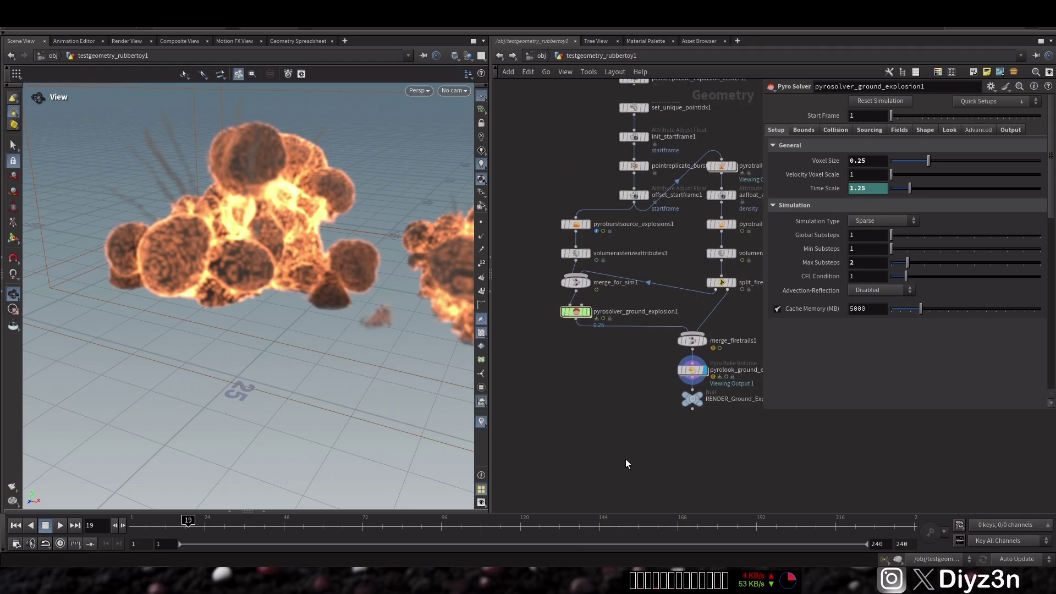
key(Tab)
text(upre)
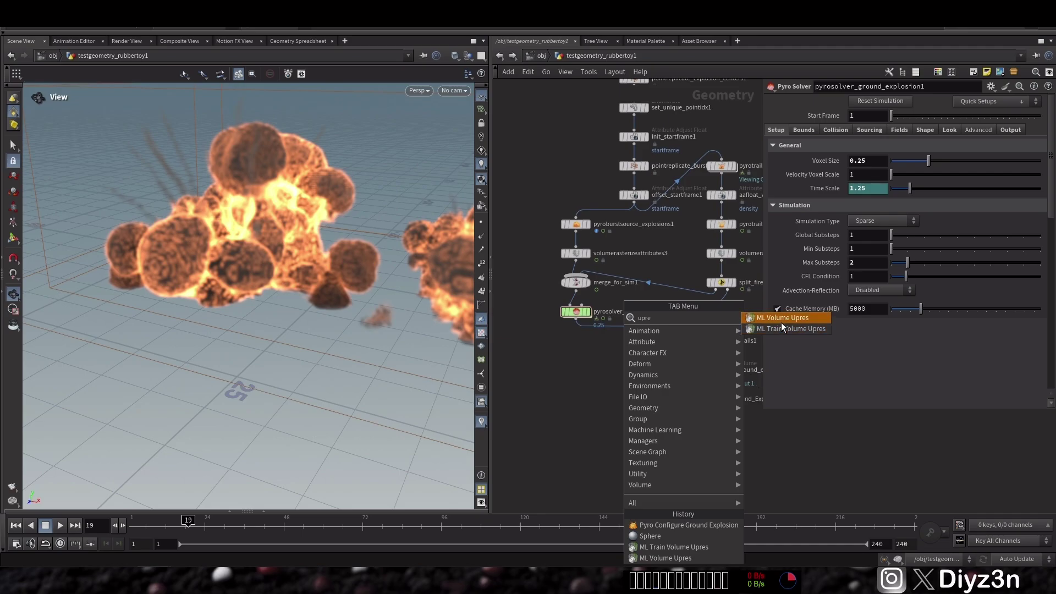
key(Return)
Step: Position ml_volumeupres2 under the pyro solver and inspect its model file path and Volume picker
click(596, 402)
scroll(613, 360, up, 3)
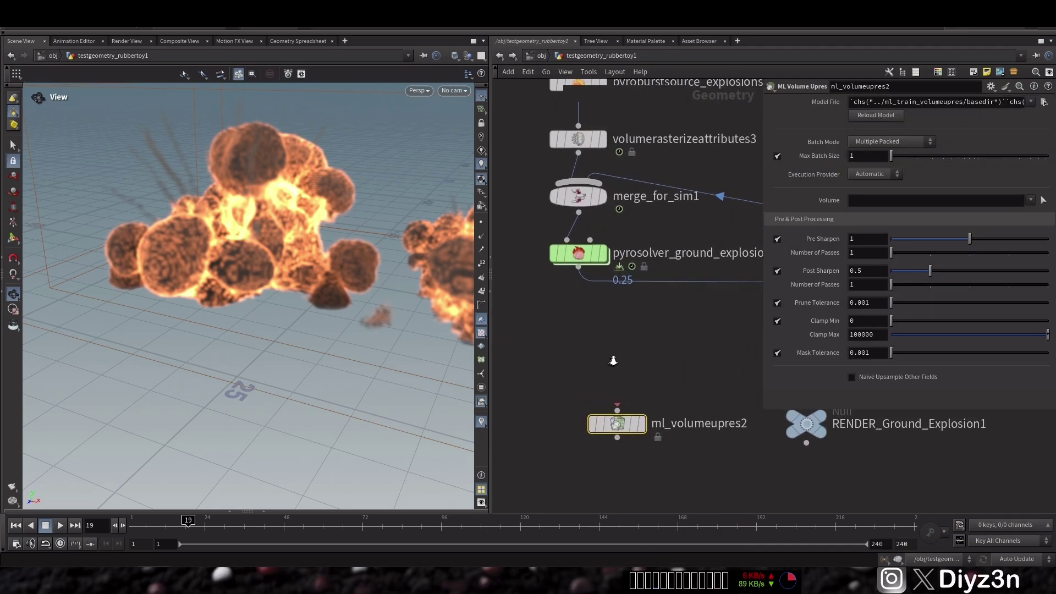
drag(619, 423, 576, 348)
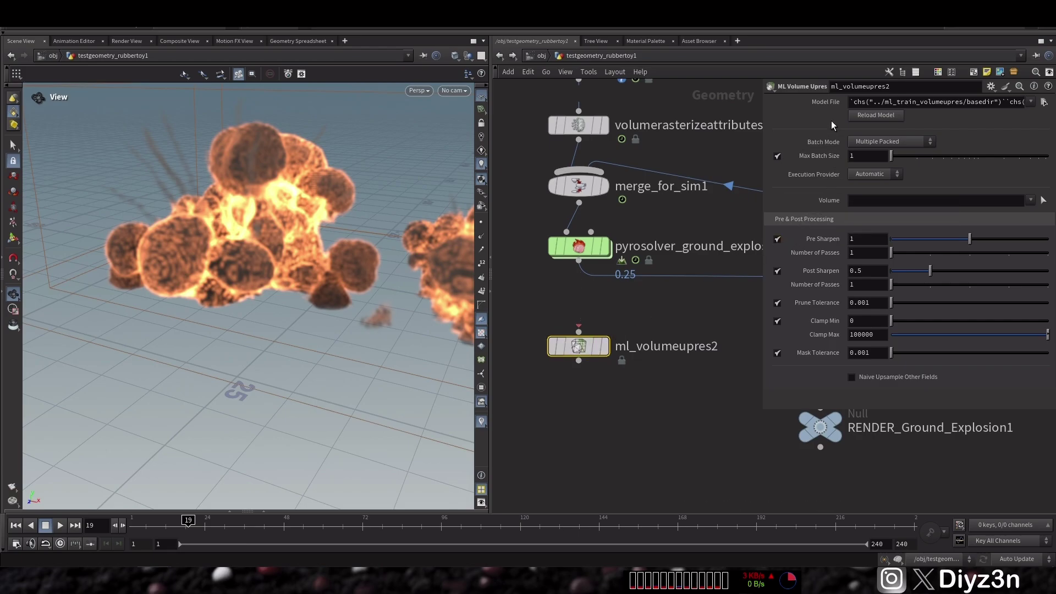
click(830, 100)
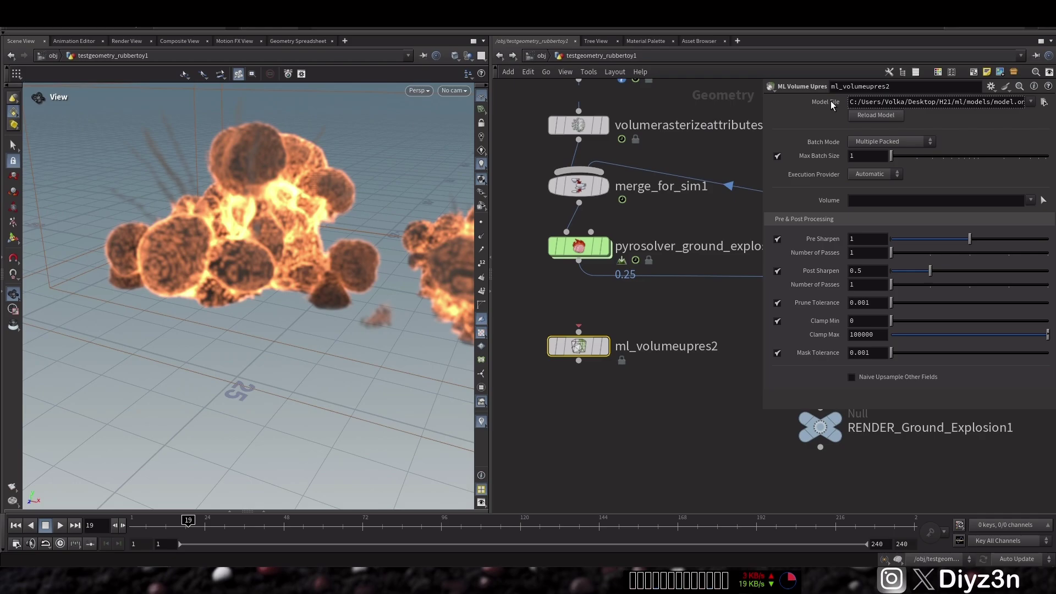
click(830, 101)
click(1041, 201)
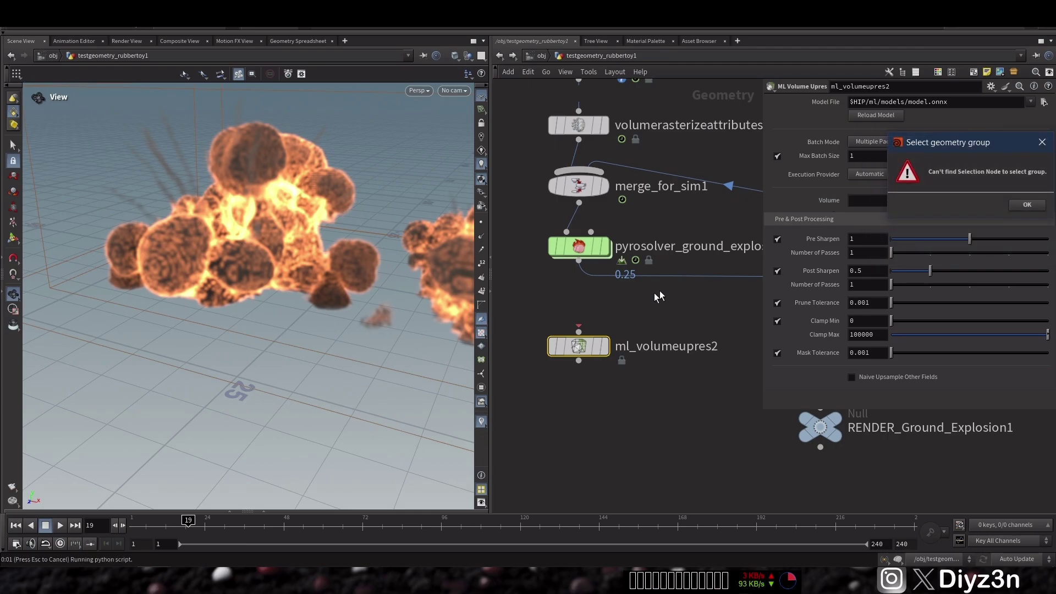
click(1027, 206)
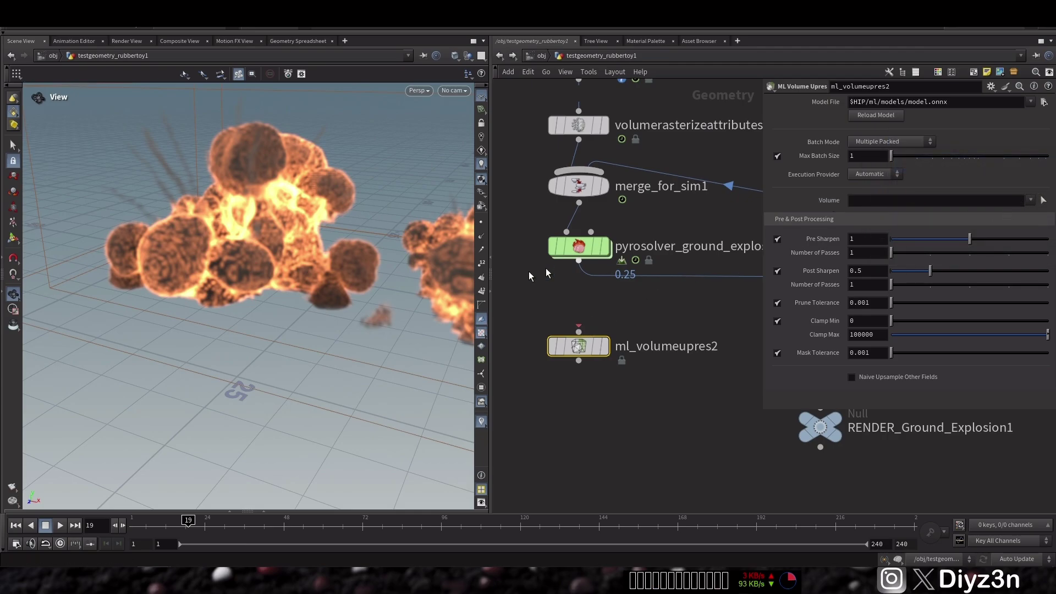
Step: Wire pyrosolver into ml_volumeupres2, display it, and check the empty Volume list
drag(579, 330, 578, 262)
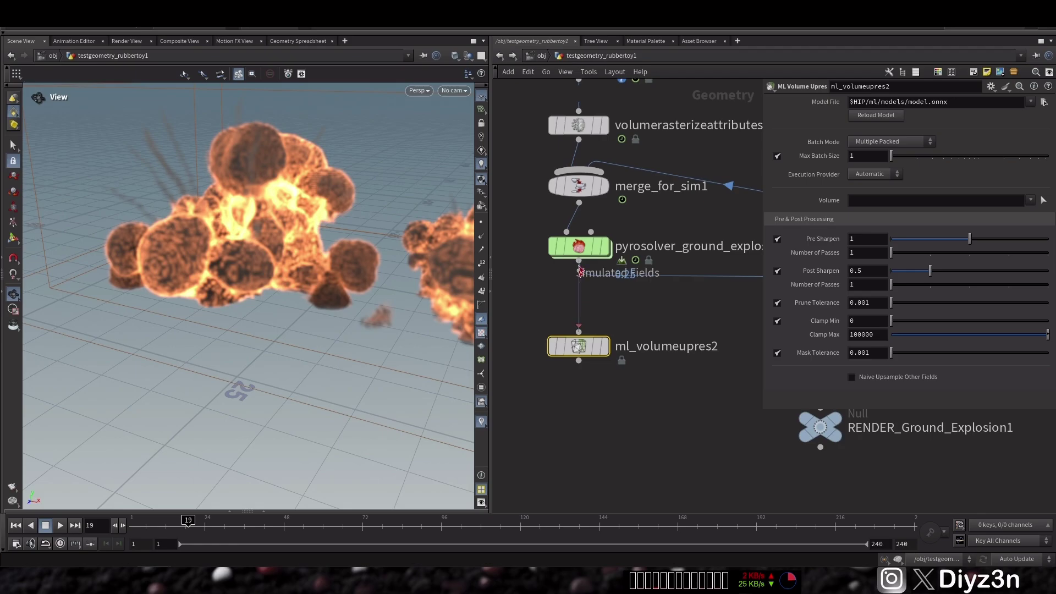
click(605, 346)
click(1030, 200)
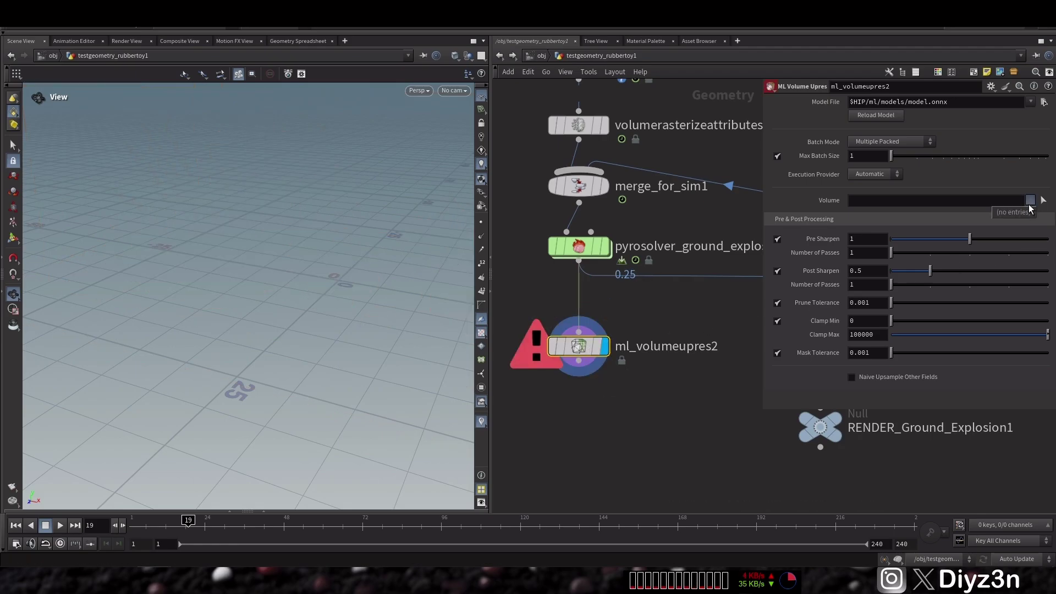
click(1029, 207)
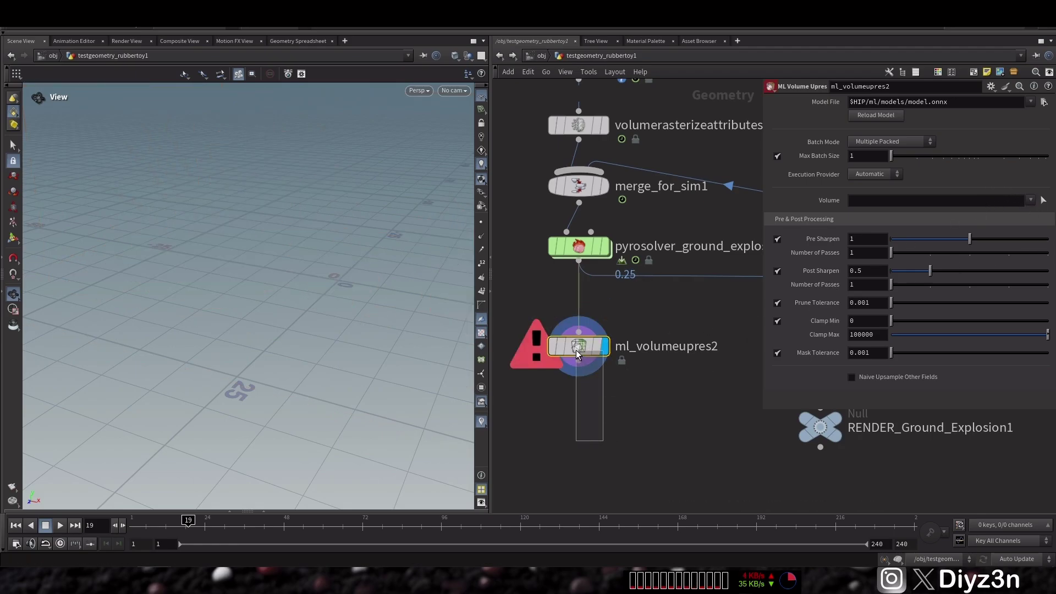
Step: Delete ml_volumeupres2, then box-select and delete all 19 explosion-chain nodes
mouse_move(578, 352)
key(Delete)
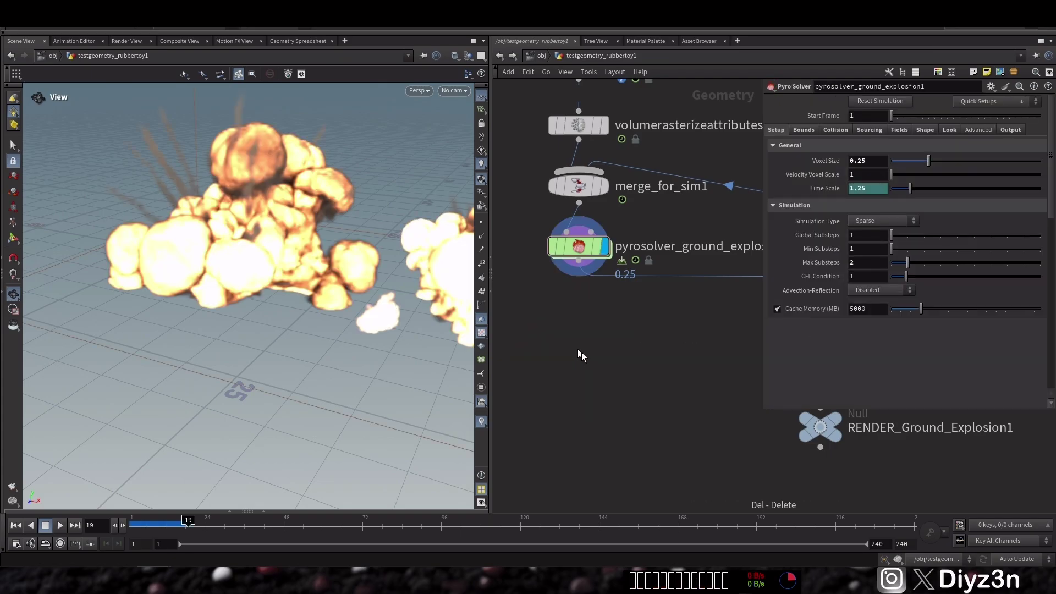
scroll(605, 404, down, 5)
scroll(576, 429, down, 2)
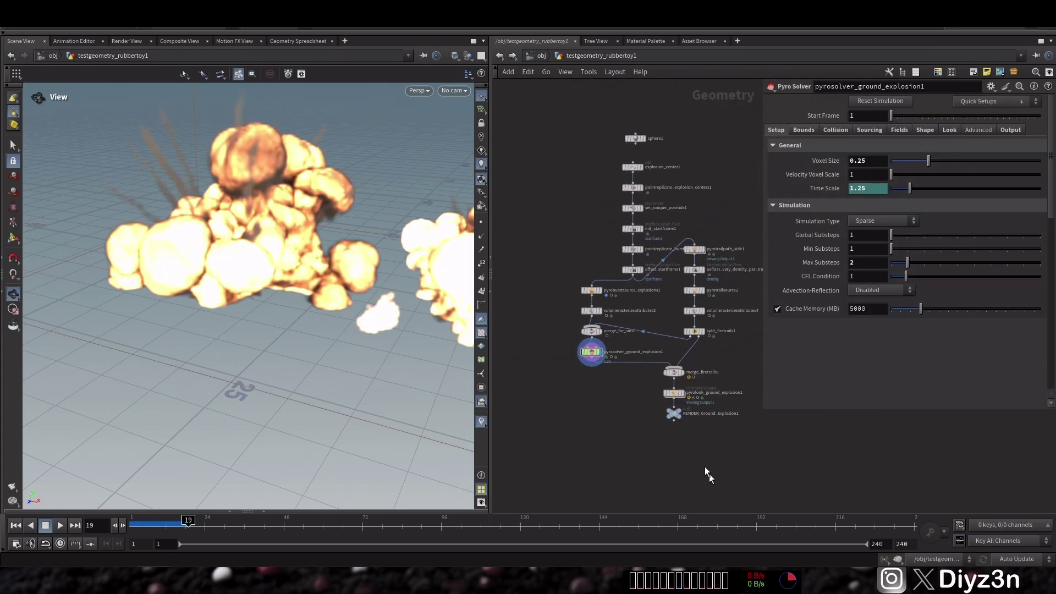
drag(708, 478, 737, 477)
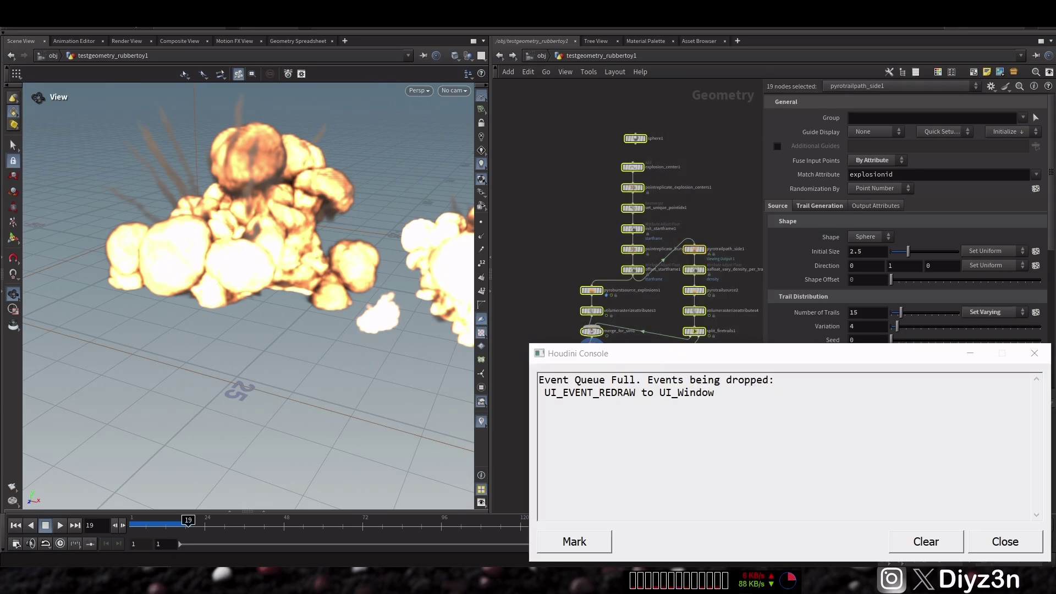
key(Delete)
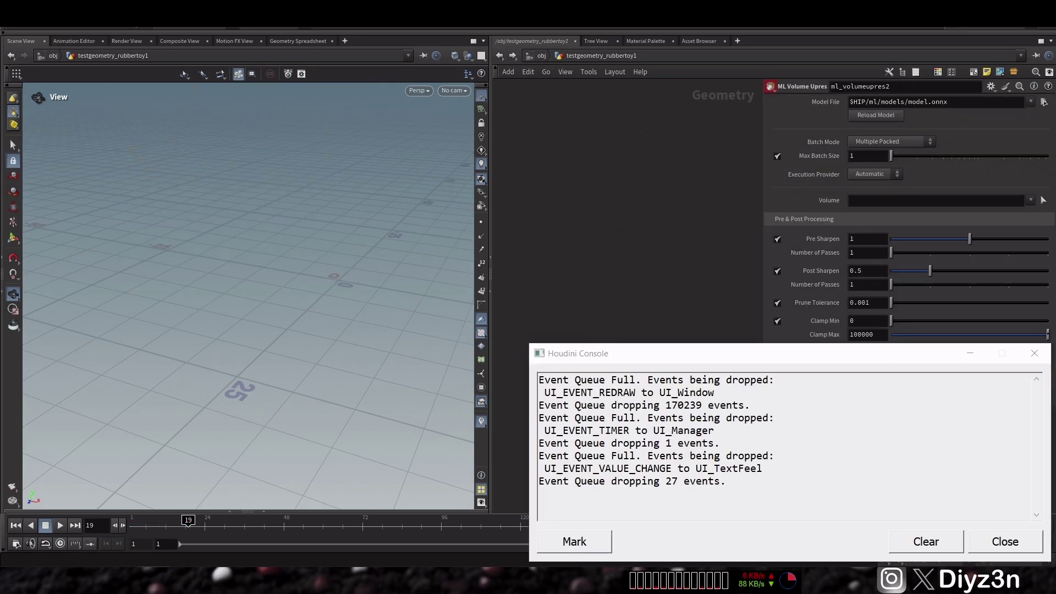
Step: Clear and close the Houdini Console, then search 'upre' in the Tab menu
click(937, 540)
click(1005, 541)
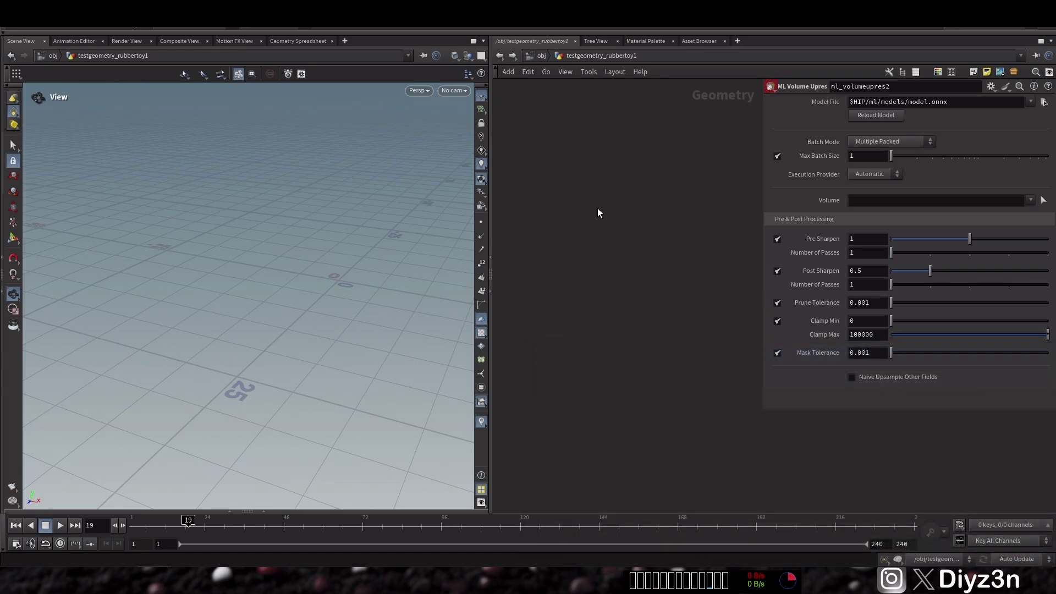
key(Tab)
text(upre)
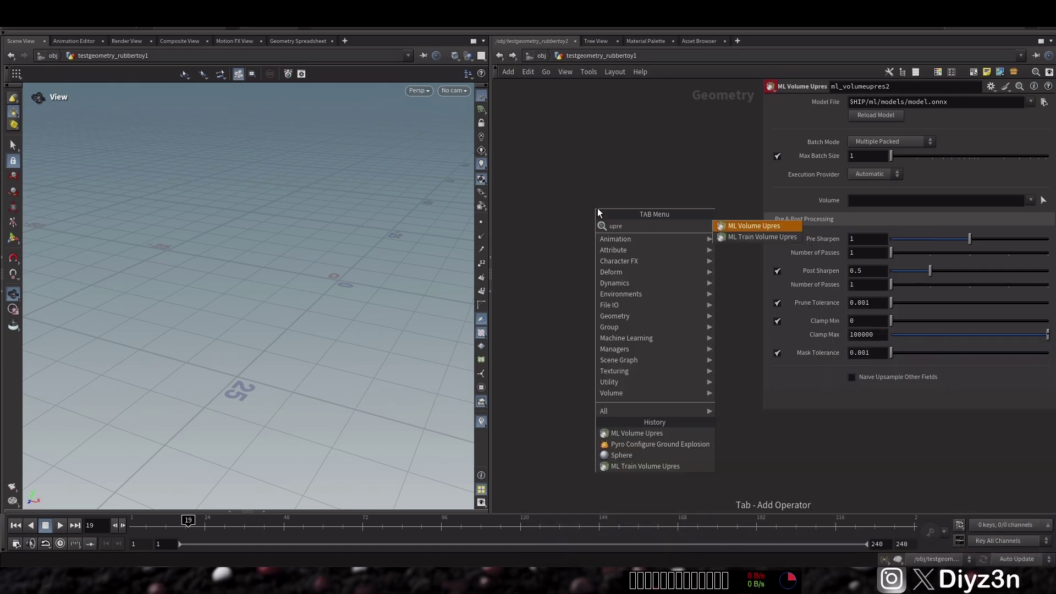
Step: Place the ML Volume Upres preset network in the empty geometry network
click(750, 236)
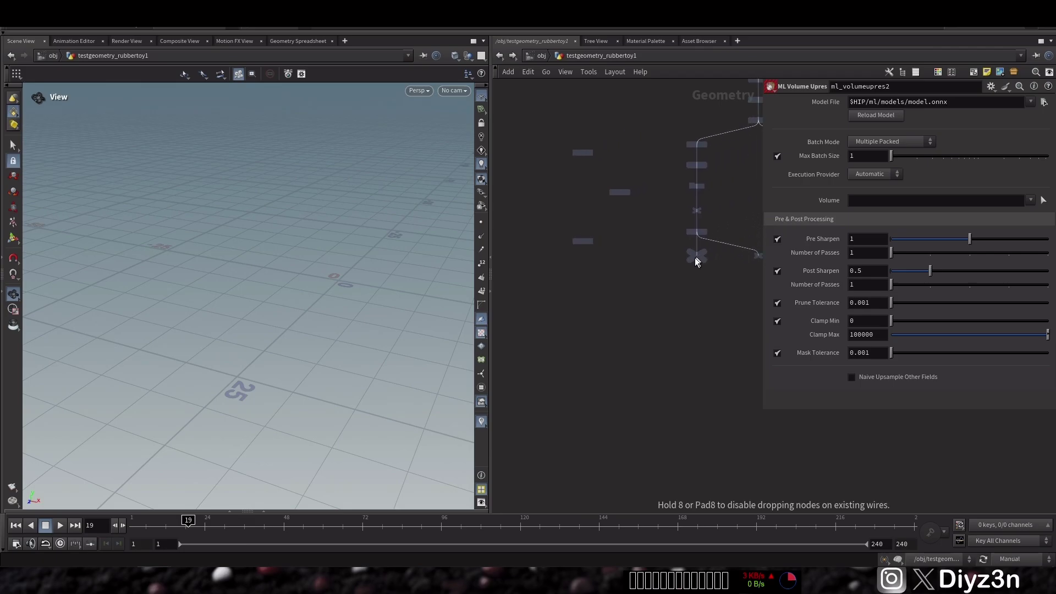
middle_drag(694, 258, 658, 359)
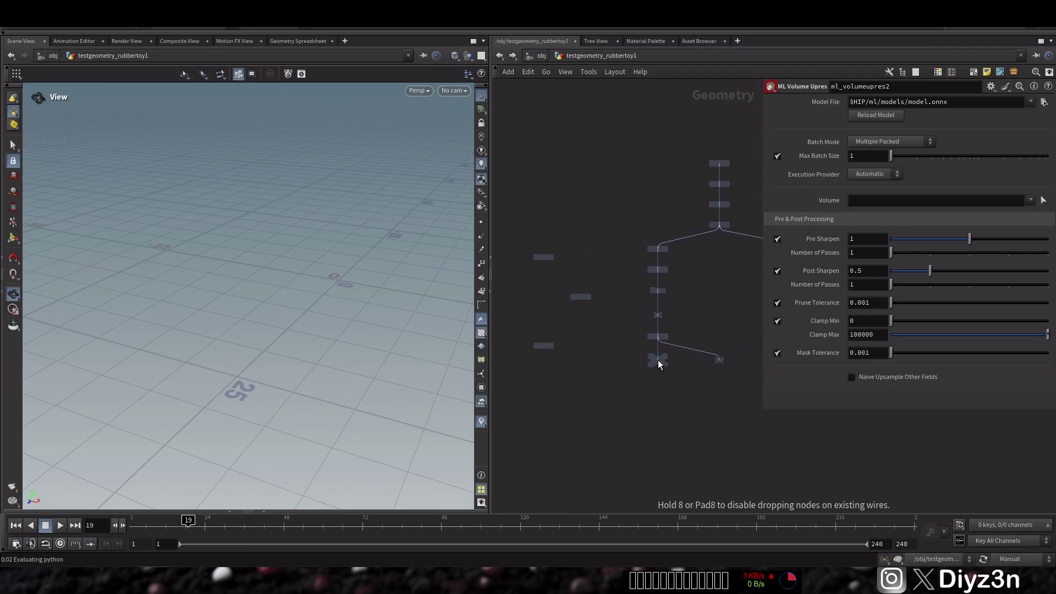
click(658, 361)
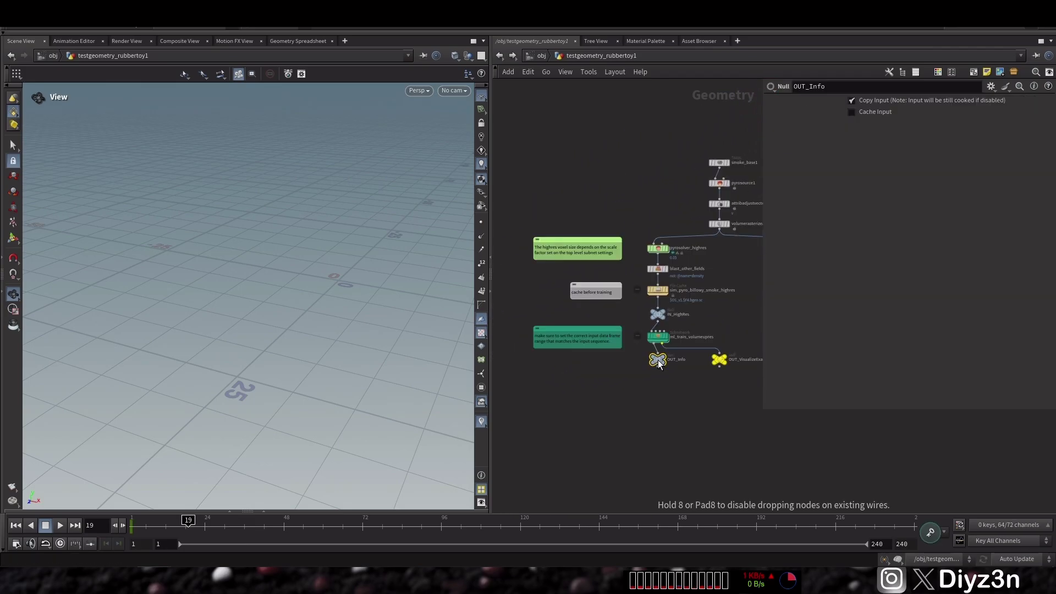
drag(768, 411, 866, 439)
scroll(700, 243, up, 4)
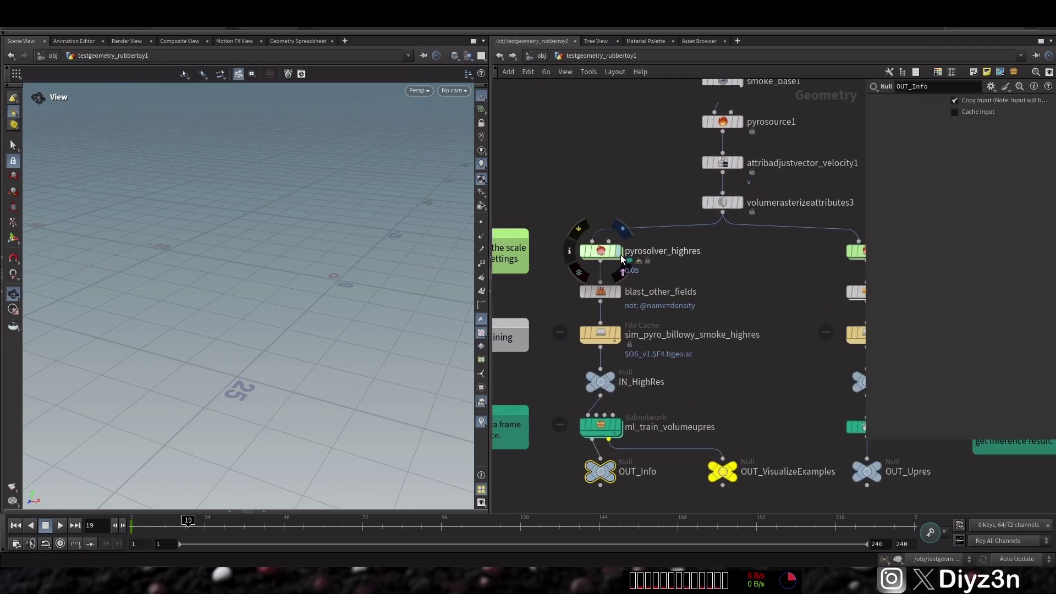
Step: Display pyrosolver_highres and pyrosolver1 to preview their smoke, then select the high-res File Cache
click(620, 255)
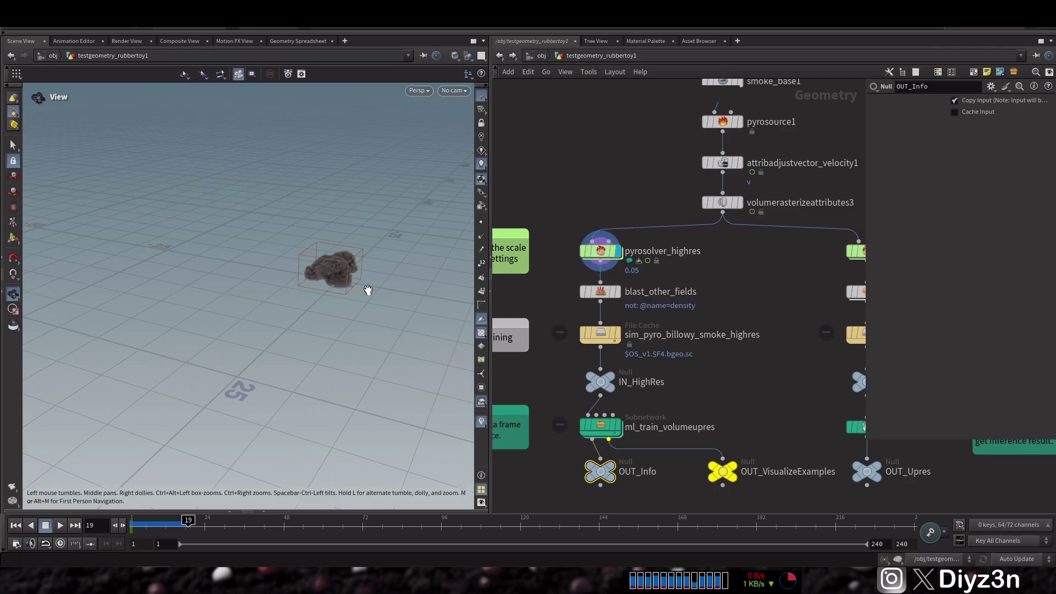
drag(365, 287, 277, 283)
middle_drag(844, 299, 702, 271)
mouse_move(793, 233)
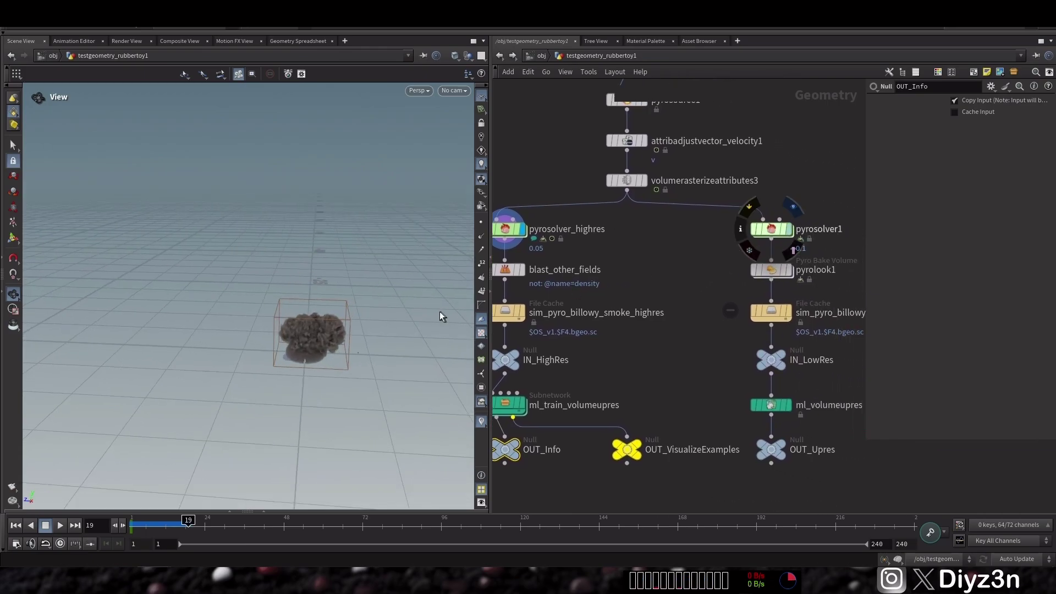
drag(329, 343, 240, 320)
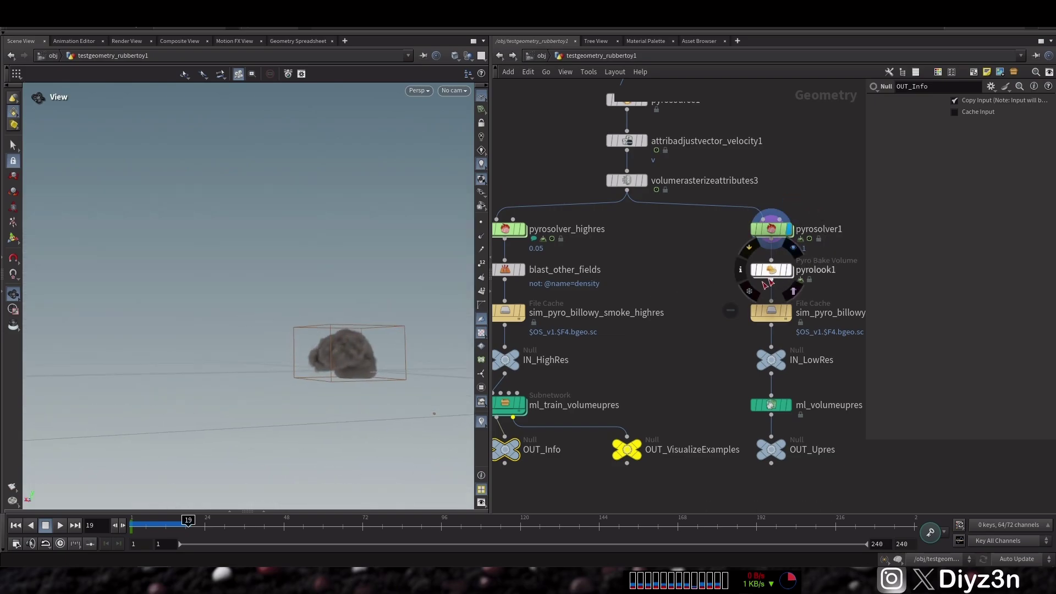
middle_drag(620, 308, 659, 279)
click(553, 284)
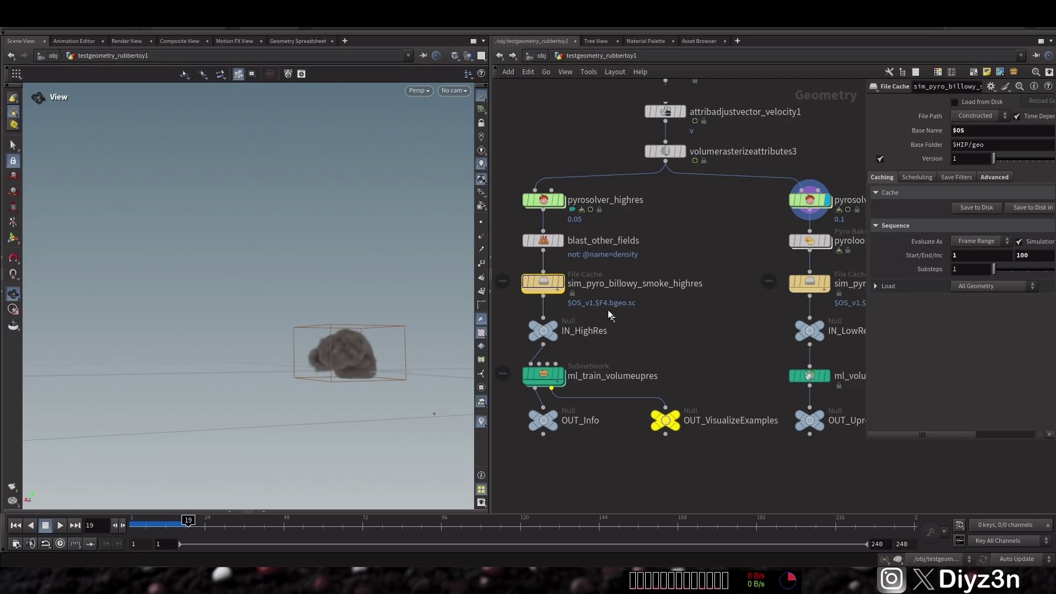
Step: Start the high-res smoke File Cache saving to disk in background and move its node up
click(560, 281)
click(1032, 208)
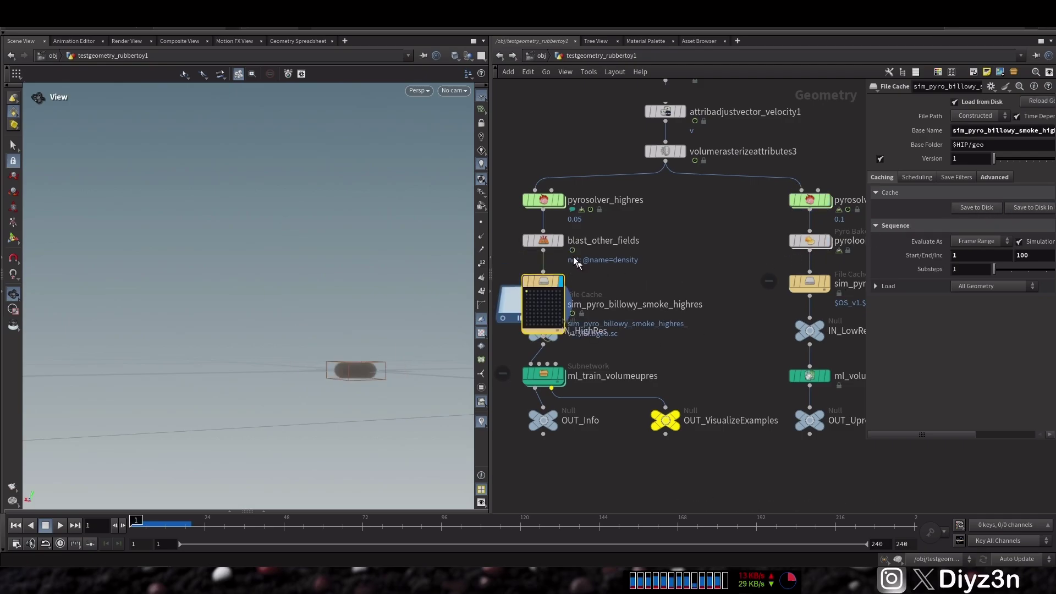
drag(544, 238, 543, 227)
drag(553, 283, 551, 256)
Step: Start the low-res smoke cache saving to disk in background and tidy pyrolook1 and the cache node
middle_drag(693, 297, 604, 306)
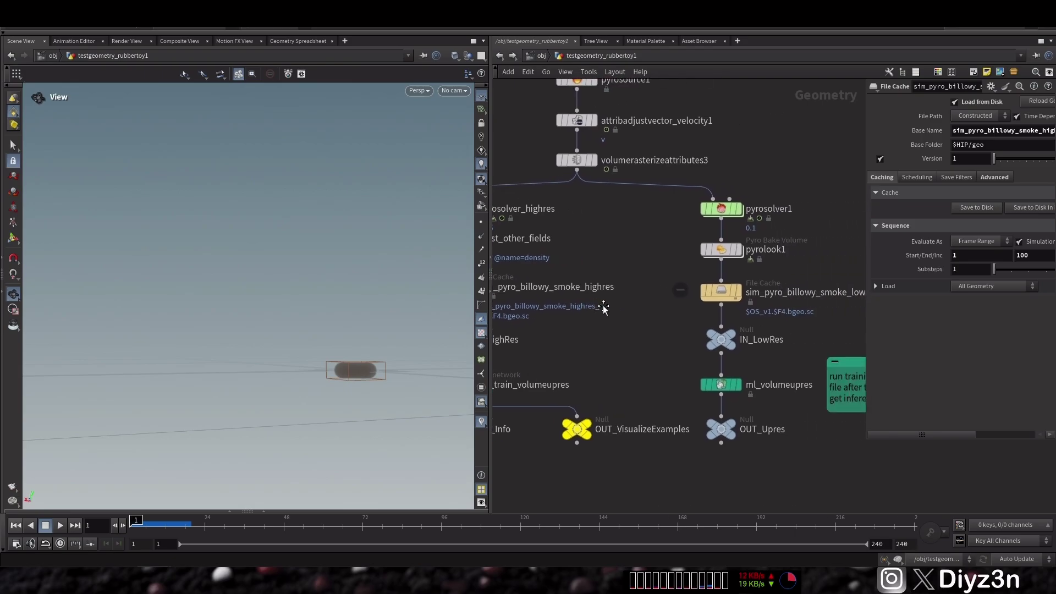
click(720, 291)
click(1025, 209)
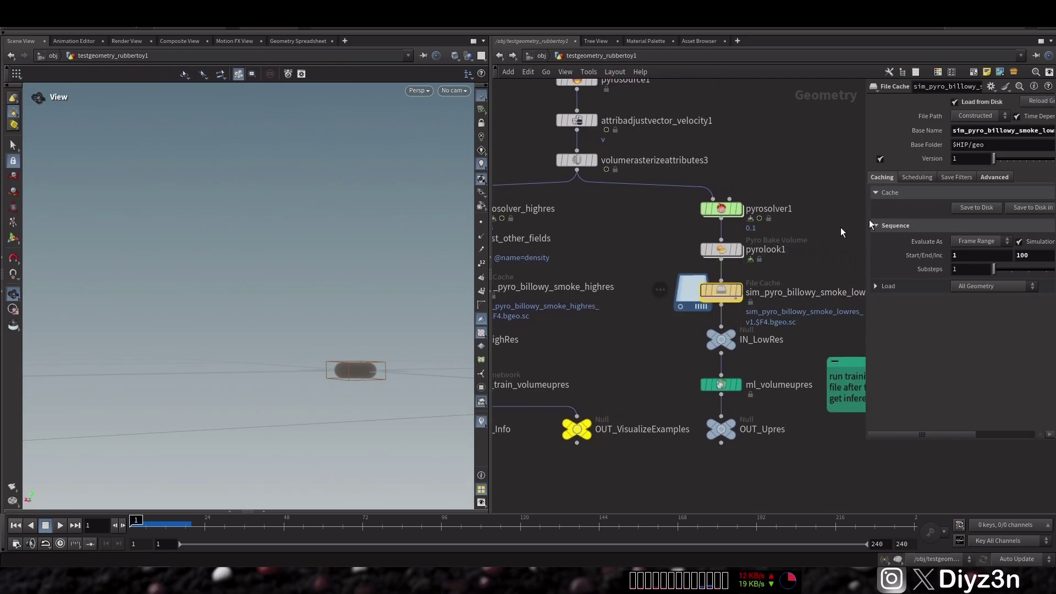
drag(722, 251, 723, 238)
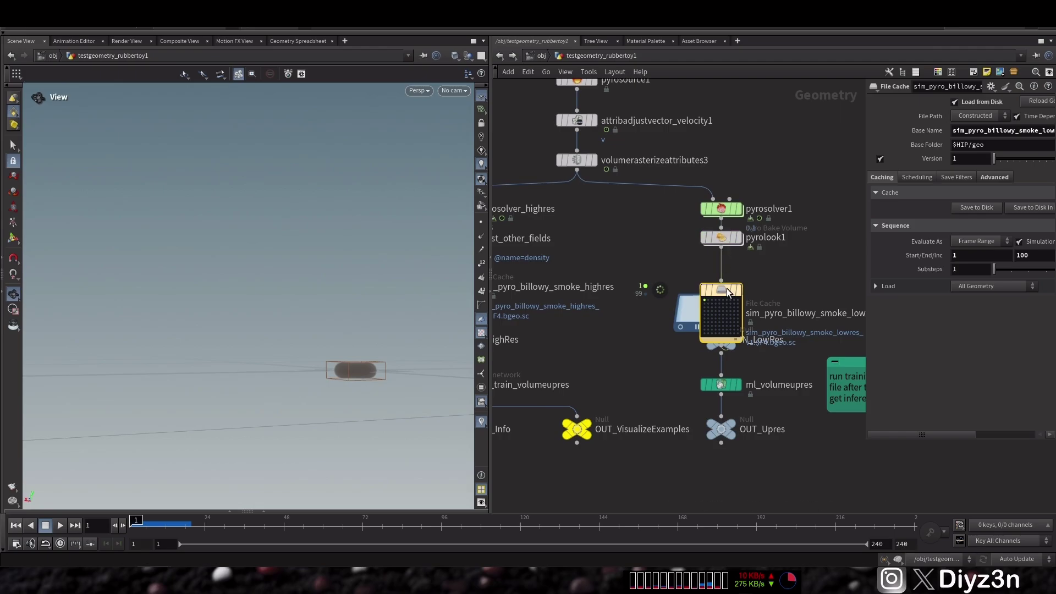
drag(721, 289, 724, 267)
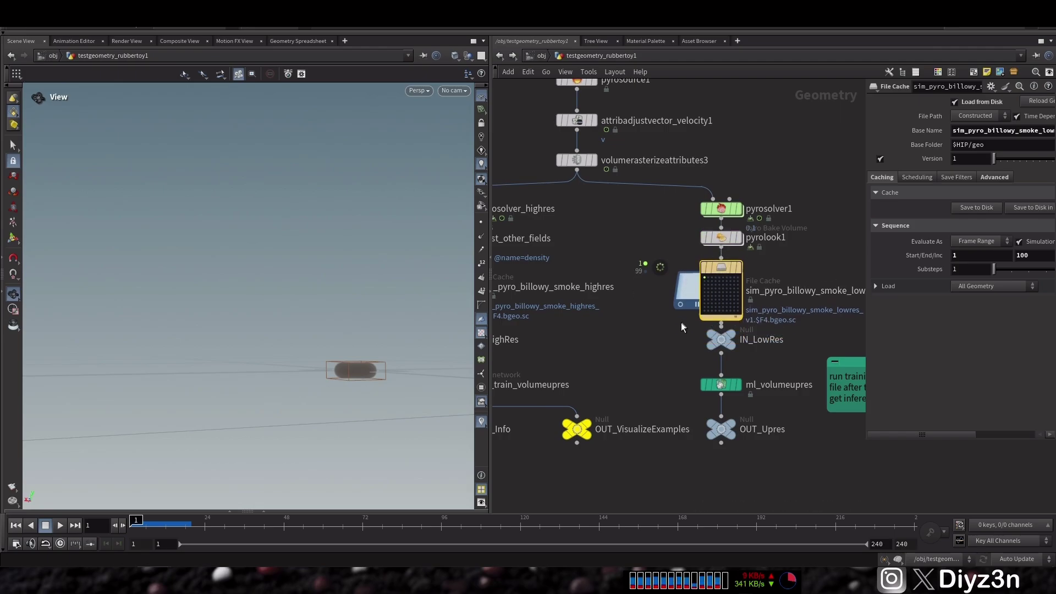
right_drag(681, 325, 648, 335)
middle_drag(648, 335, 681, 333)
right_drag(681, 334, 693, 331)
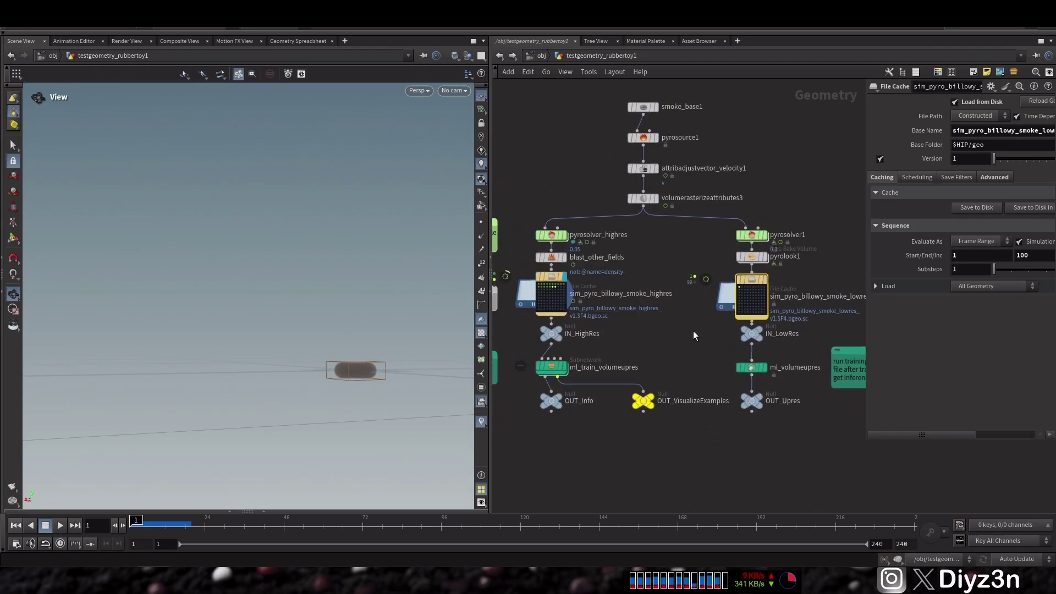
middle_drag(639, 328, 693, 338)
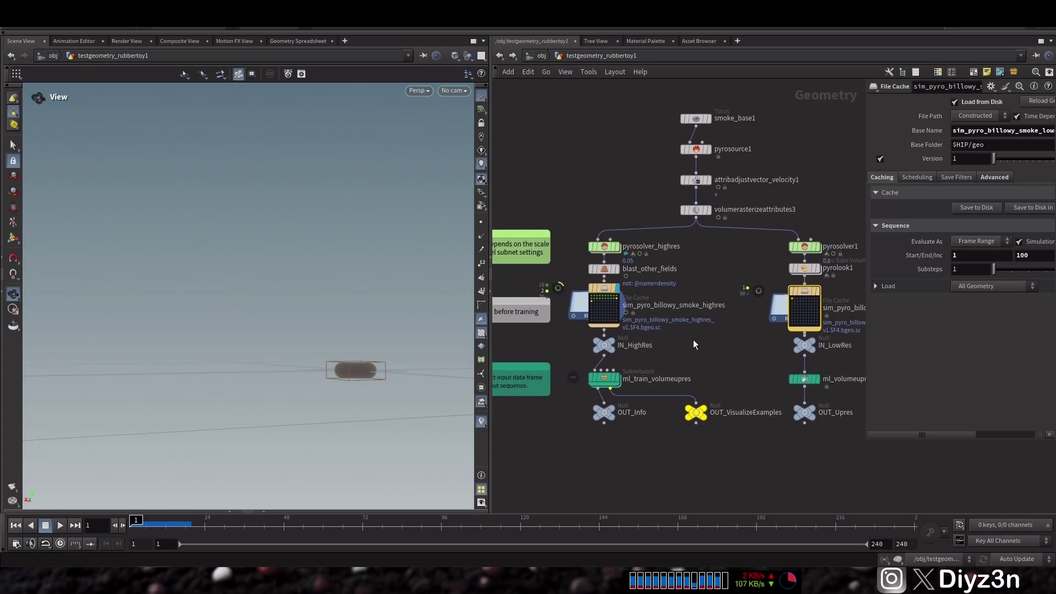
scroll(693, 338, up, 2)
scroll(708, 336, up, 1)
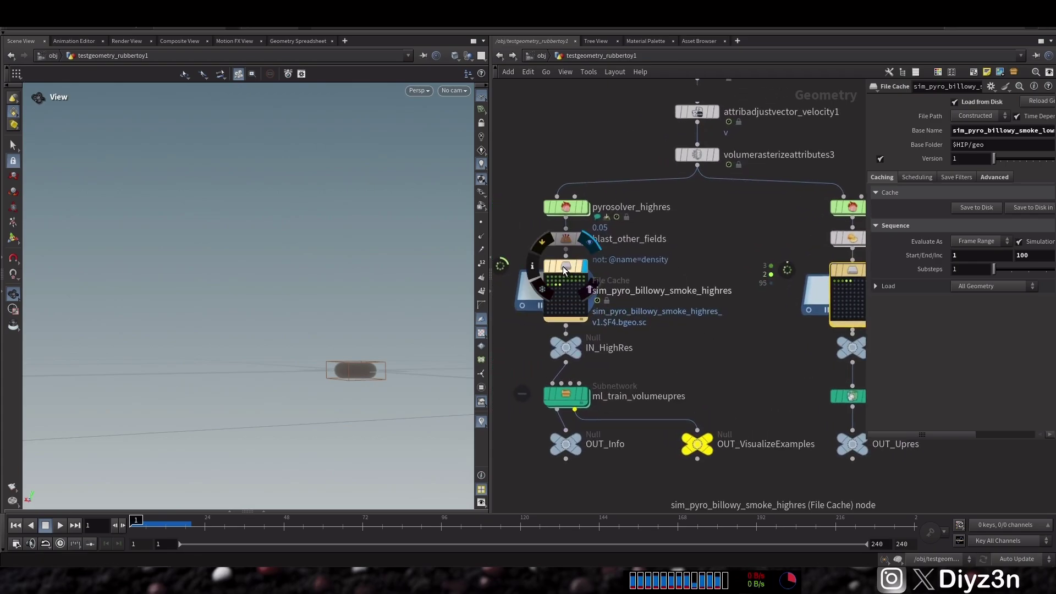
Step: Scrub the timeline and orbit the viewport to watch the smoke cache build
drag(149, 525, 270, 526)
mouse_move(432, 308)
mouse_down()
mouse_move(460, 335)
mouse_move(500, 342)
mouse_move(437, 325)
mouse_up()
middle_drag(771, 297, 707, 297)
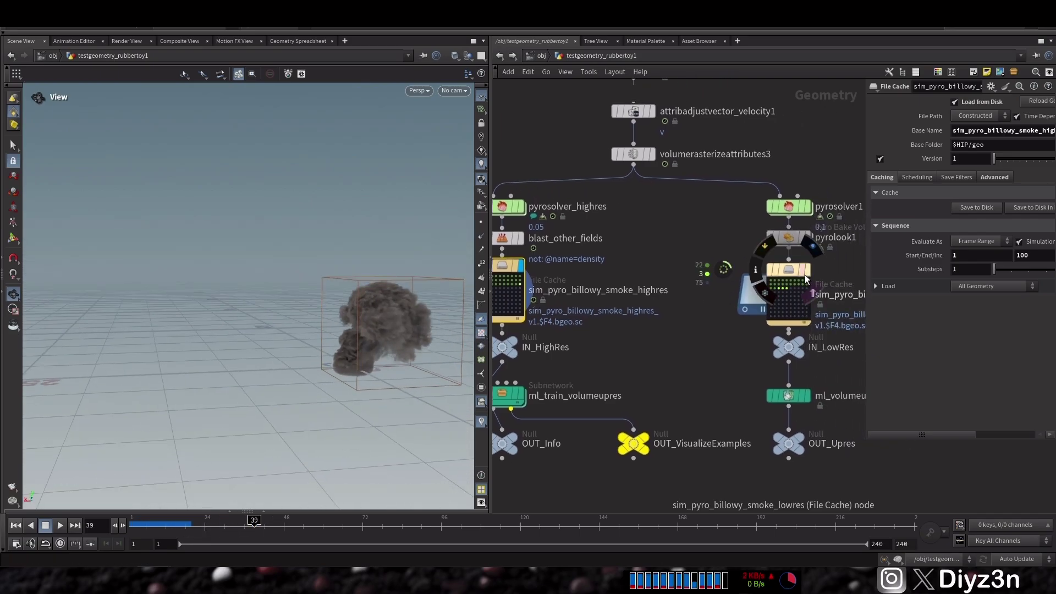
middle_drag(299, 396, 205, 373)
drag(205, 373, 322, 397)
drag(205, 523, 264, 521)
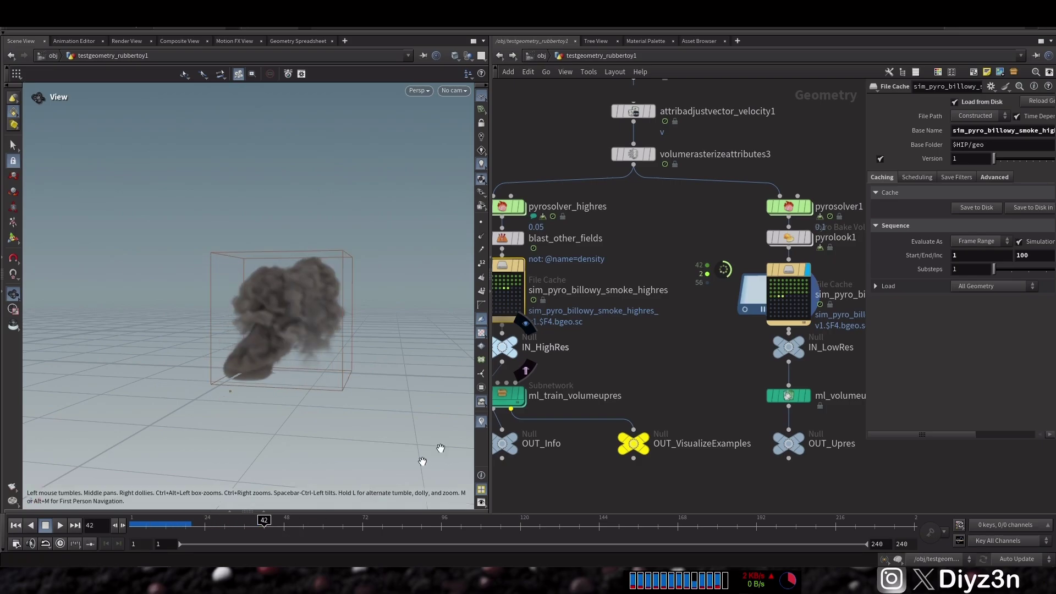
Step: Set the display flag on sim_pyro_billowy_smoke_highres to show the high-res cached smoke
middle_drag(640, 268, 686, 271)
mouse_move(567, 267)
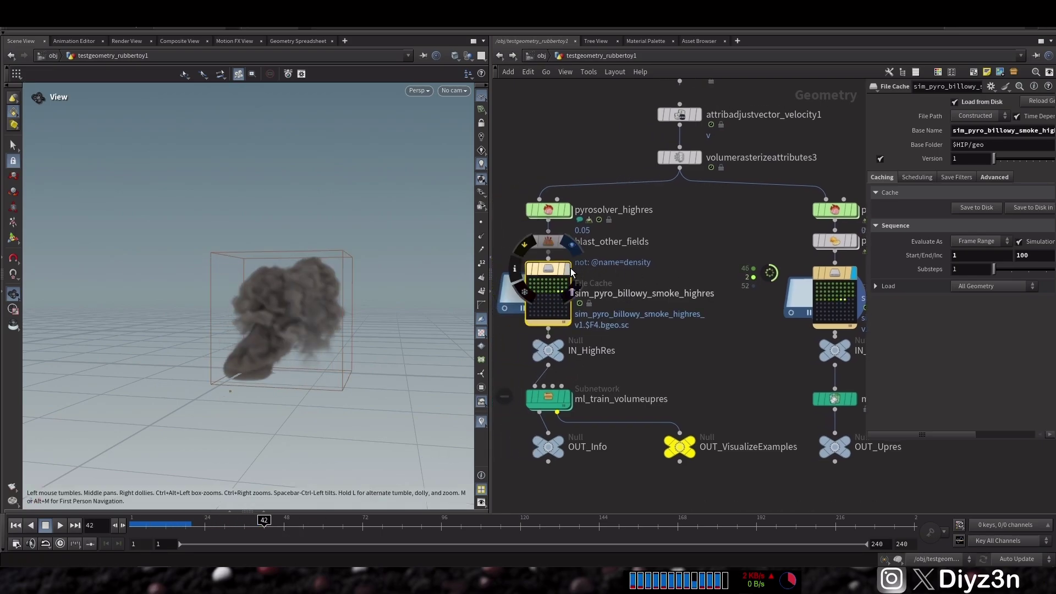
click(572, 247)
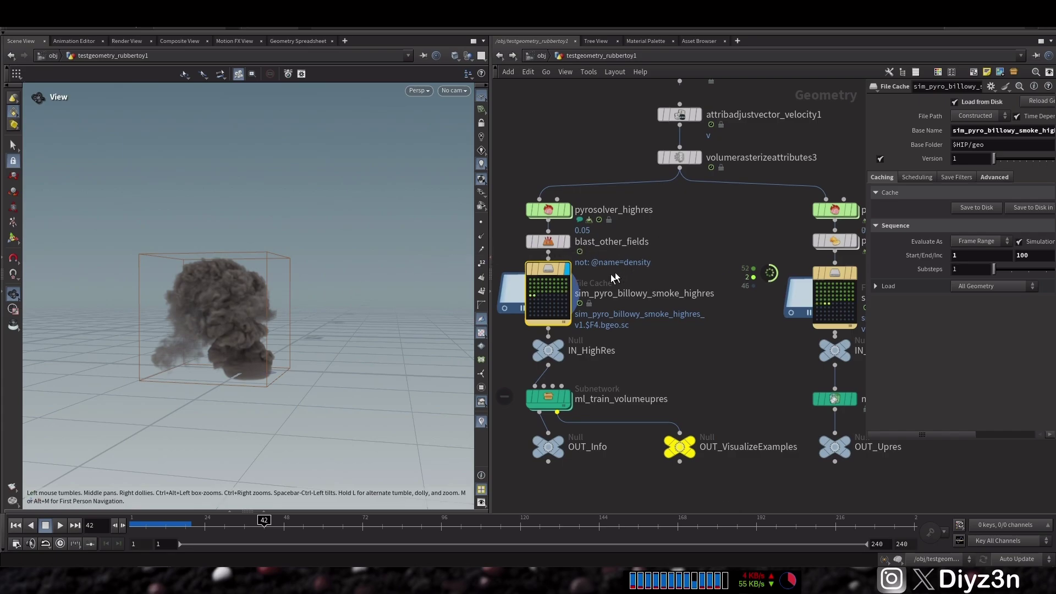
drag(548, 272, 542, 275)
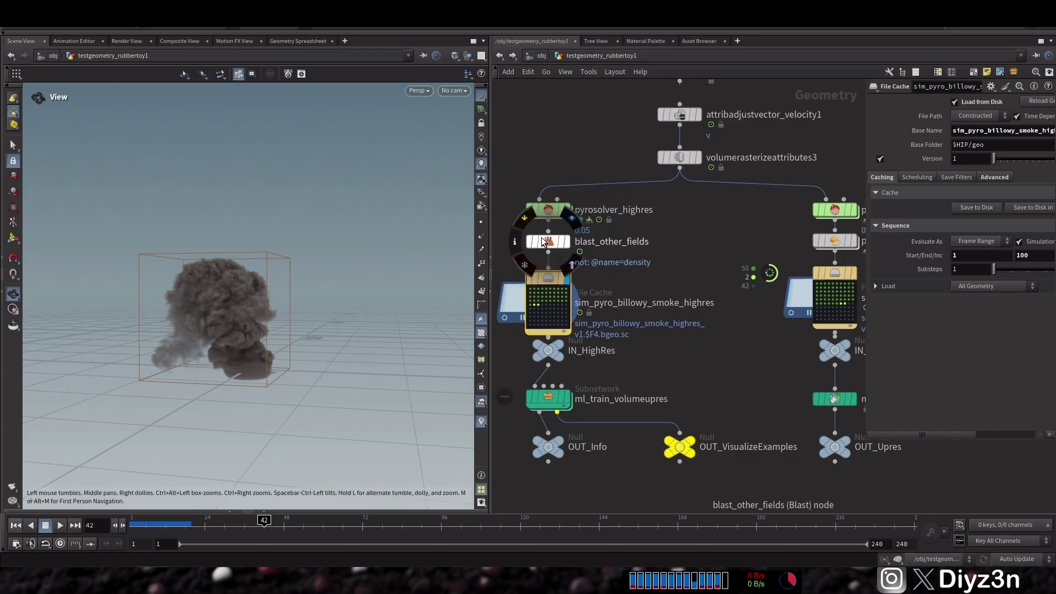
Step: Inspect the parameters of blast_other_fields, pyrosolver_highres and pyrosolver1
click(544, 242)
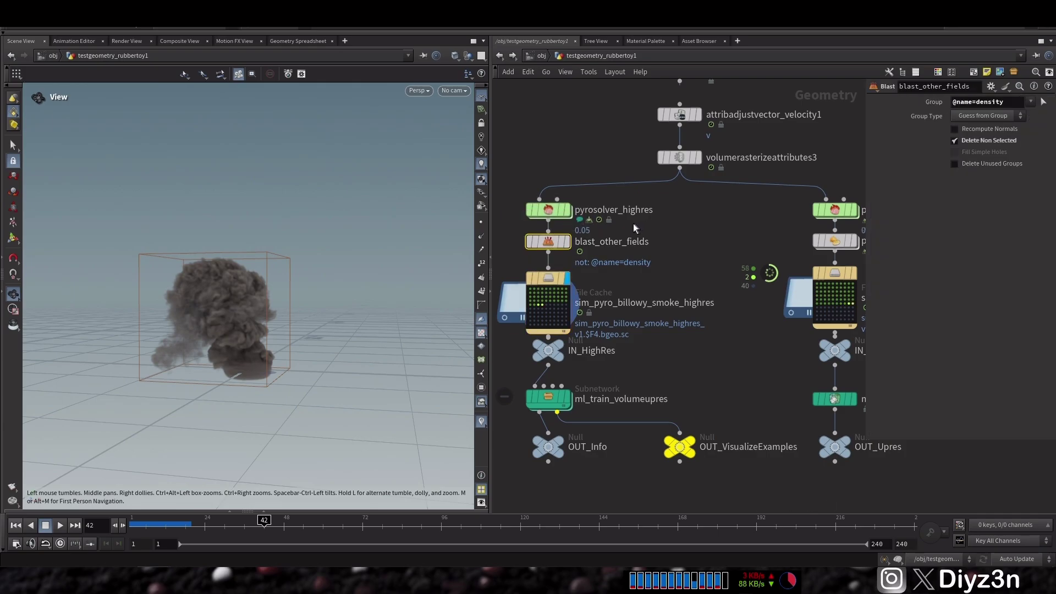
click(552, 213)
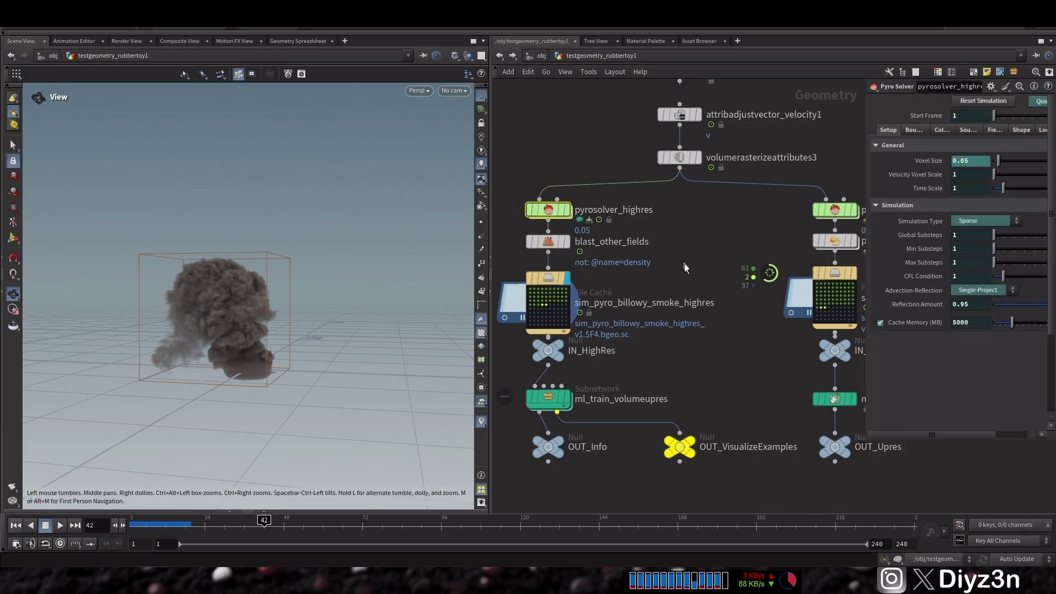
middle_drag(684, 263, 611, 240)
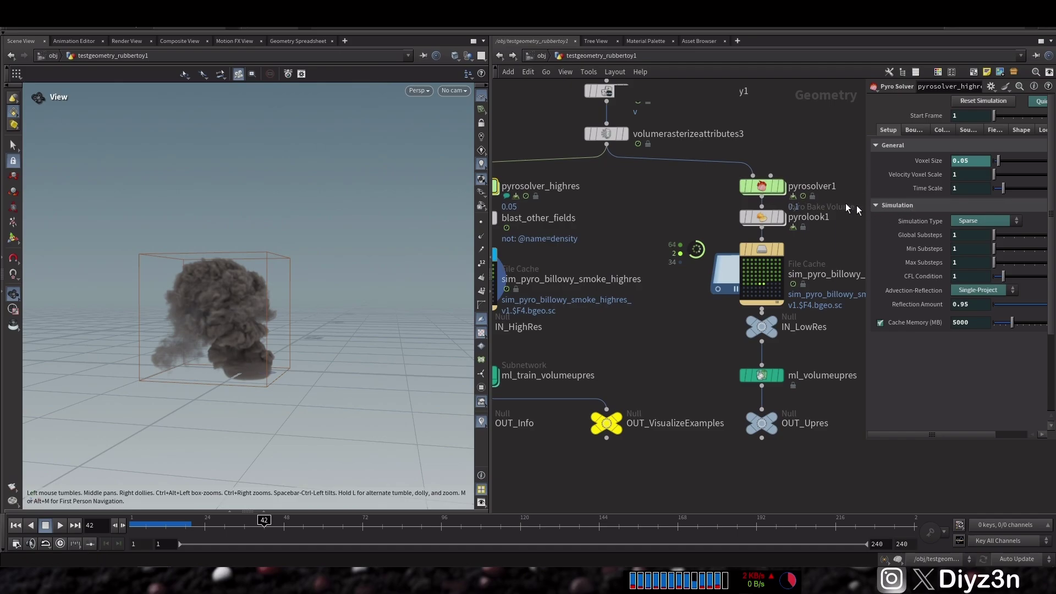
click(762, 186)
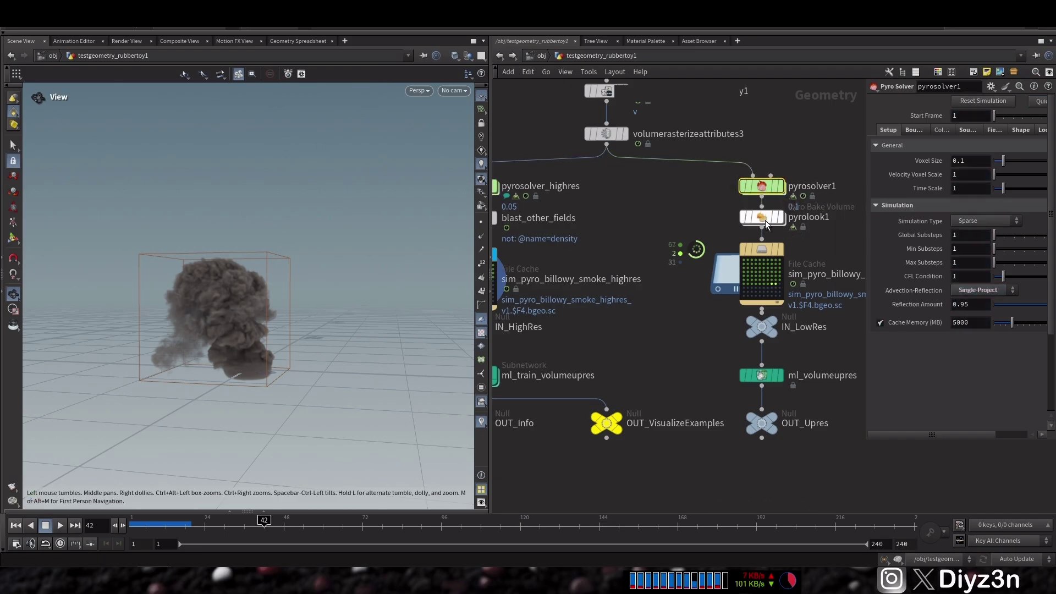
Step: Create a referenced copy of pyrosolver1, pyrosolver2, and place it between the two branches
right_click(757, 184)
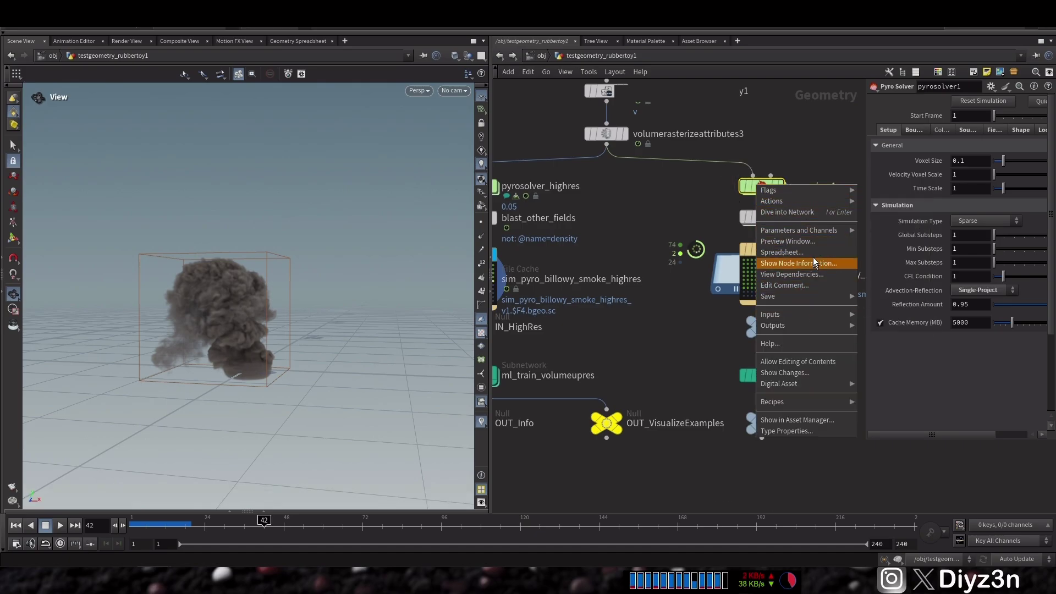
mouse_move(814, 192)
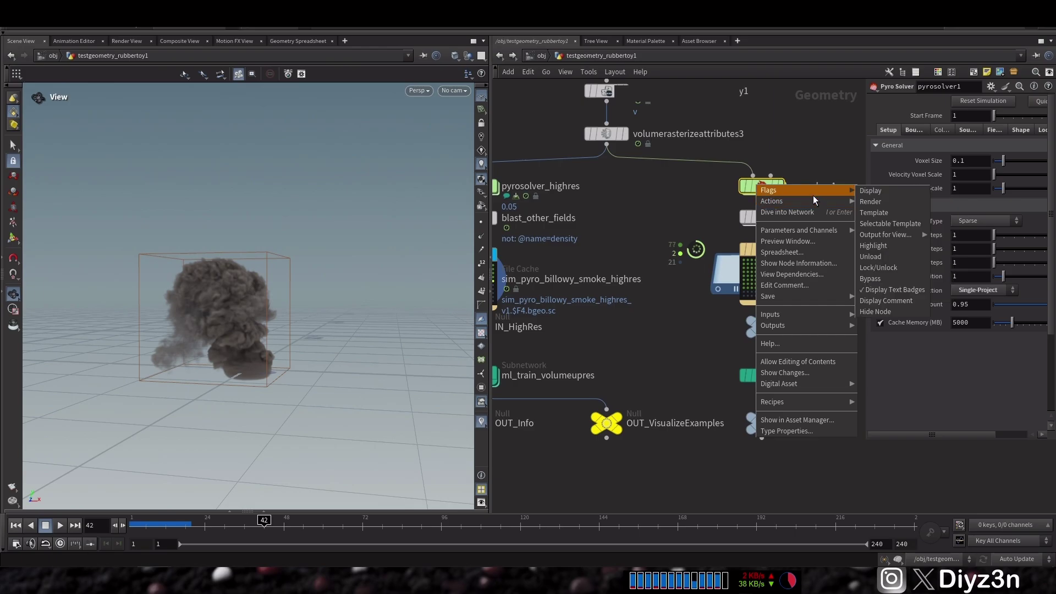
click(916, 251)
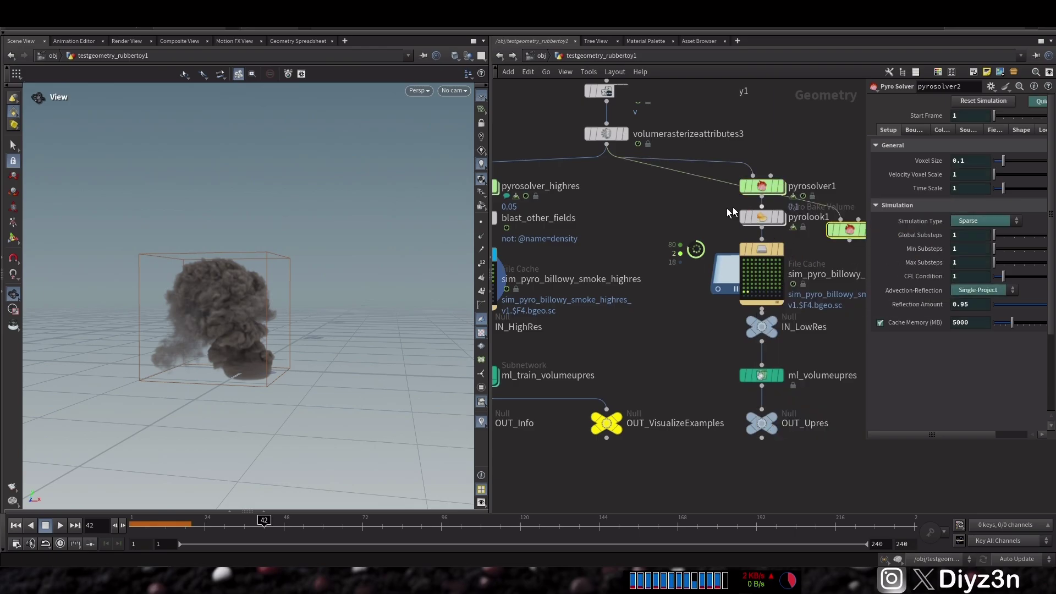
drag(847, 234, 612, 206)
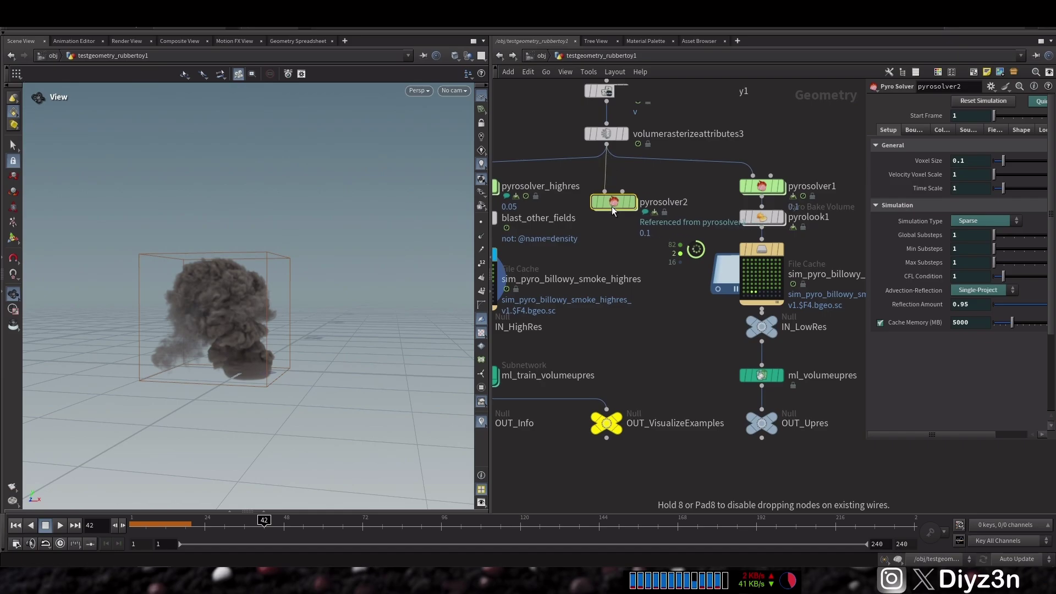
middle_drag(633, 261, 662, 244)
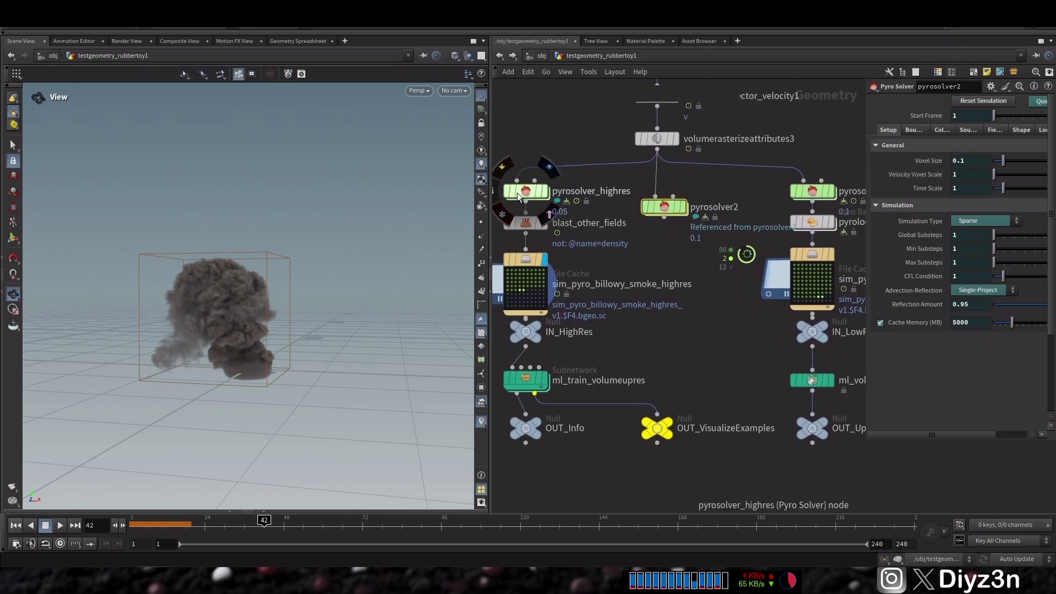
Step: Compare Voxel Size on pyrosolver_highres and pyrosolver2, then delete pyrosolver2
click(525, 191)
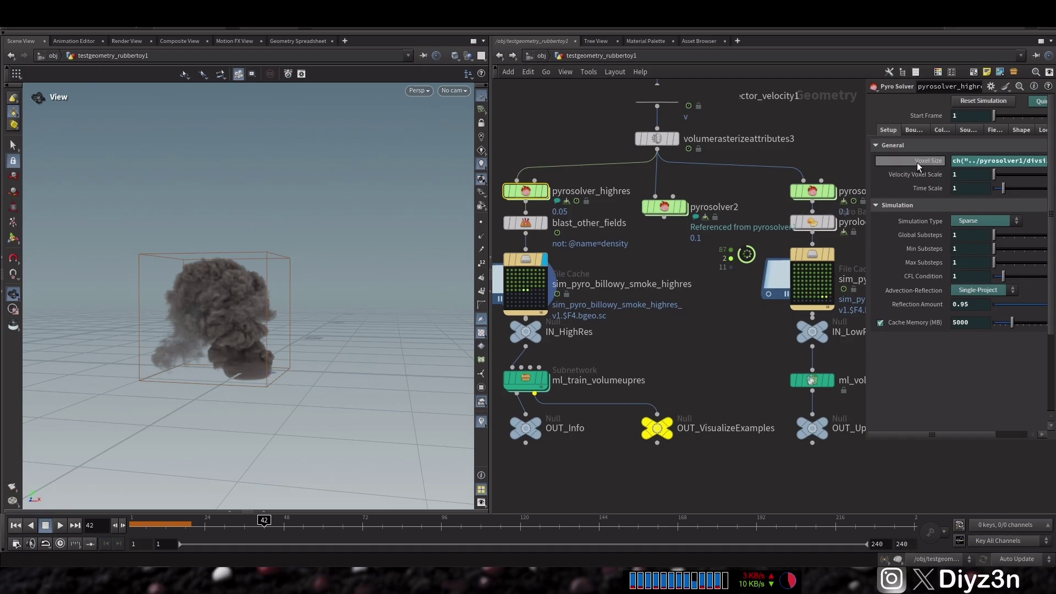
click(681, 212)
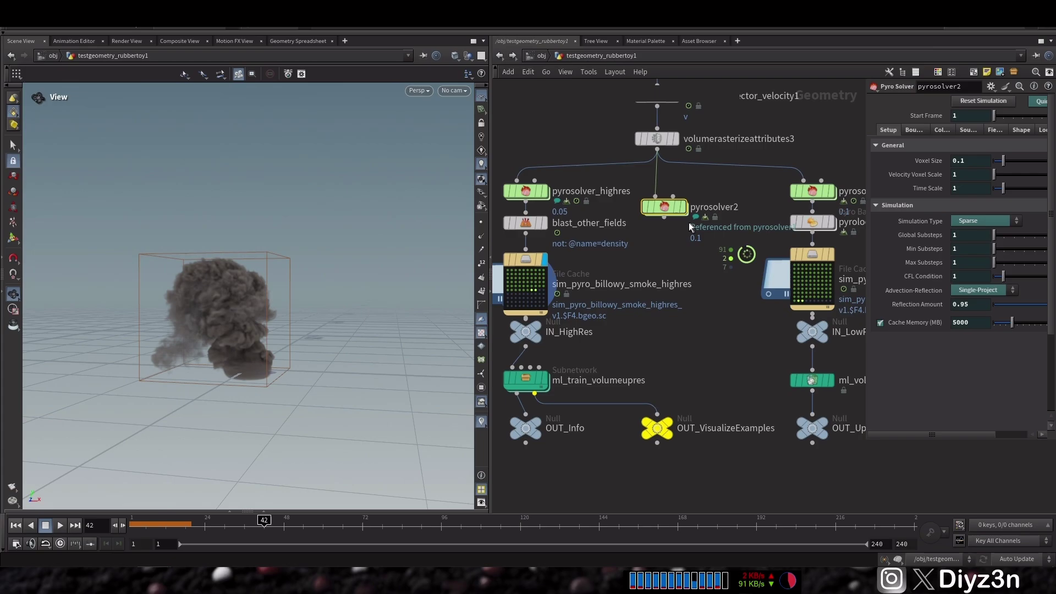
mouse_move(674, 215)
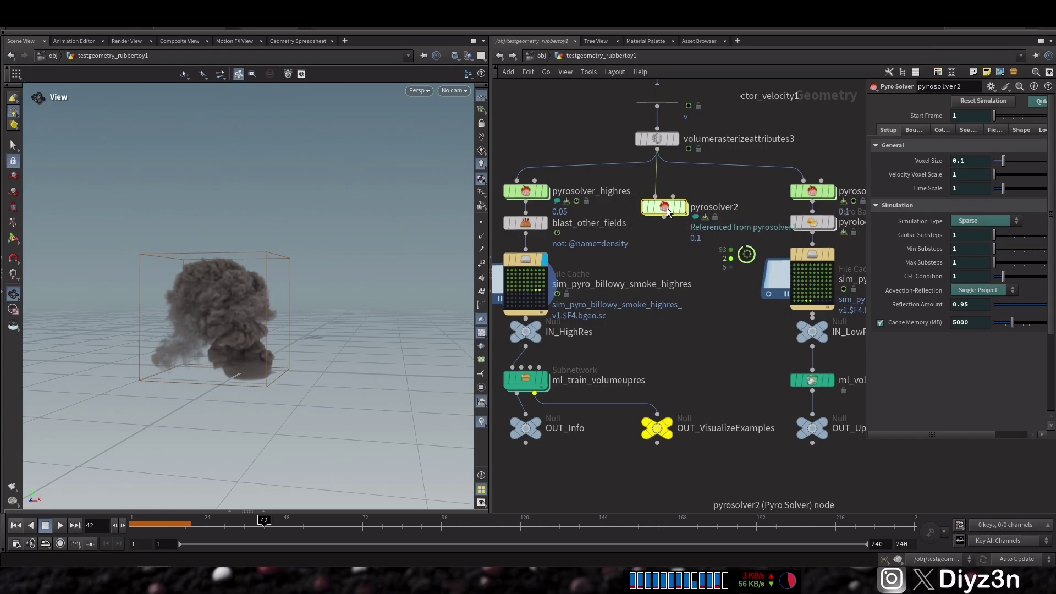
key(Delete)
middle_drag(677, 226, 626, 203)
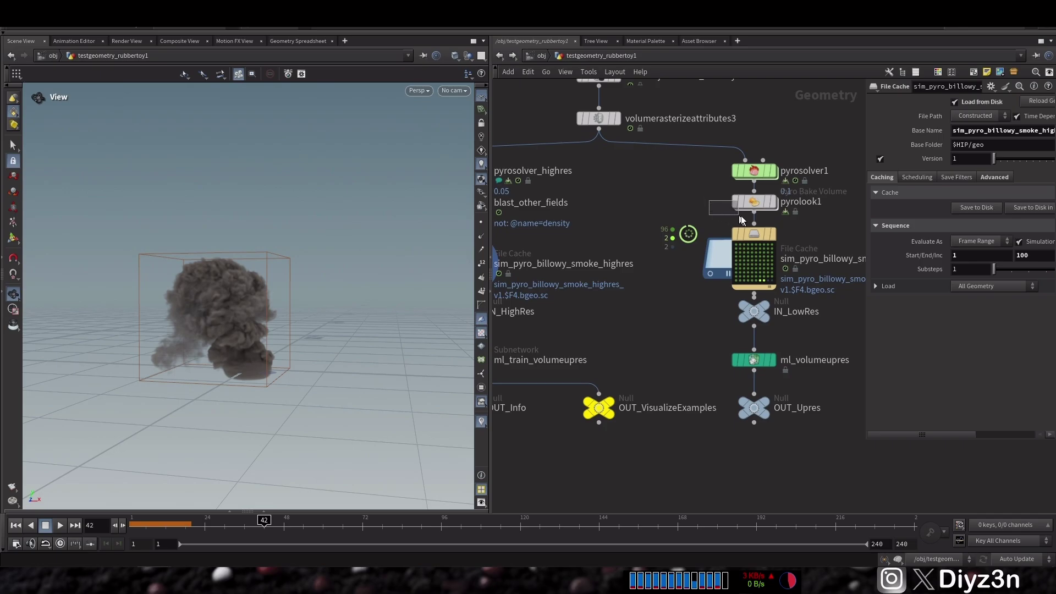
Step: Display ml_volumeupres and then IN_LowRes, and inspect ml_volumeupres's Volume field value
drag(740, 218, 740, 217)
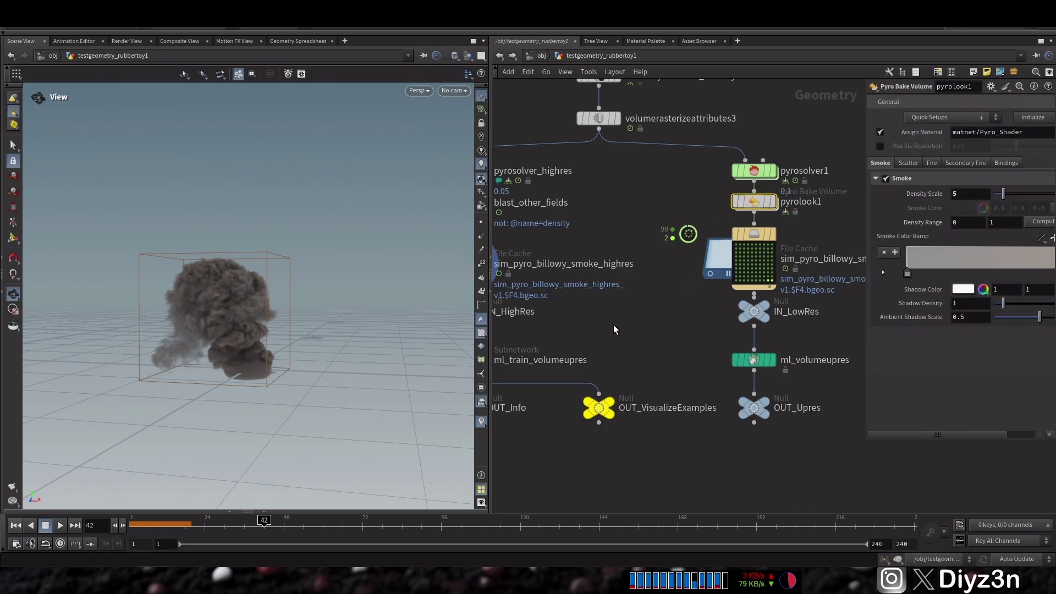
middle_drag(620, 328, 602, 295)
mouse_move(760, 335)
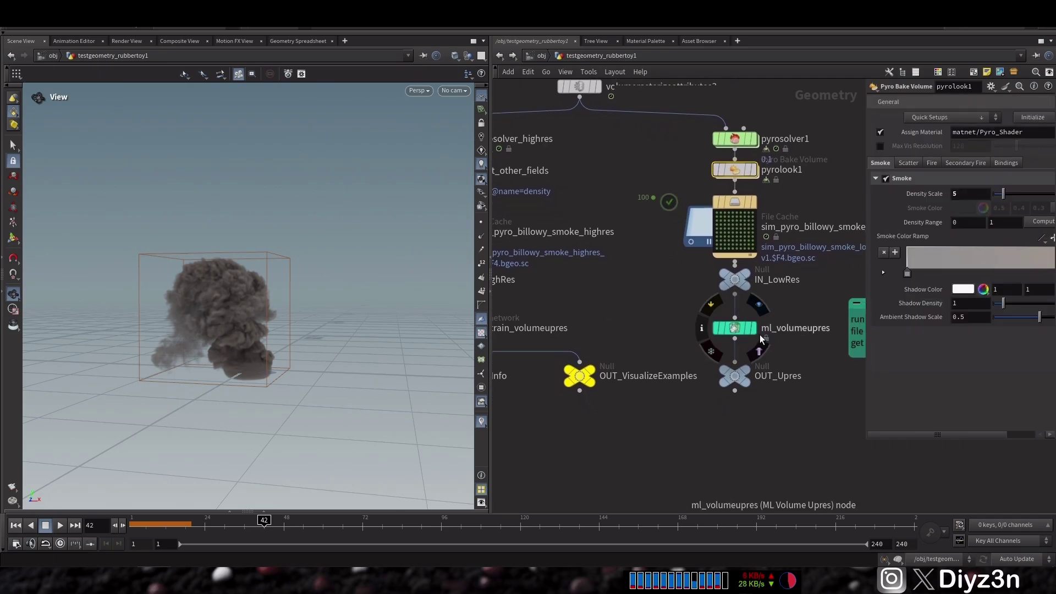
click(770, 297)
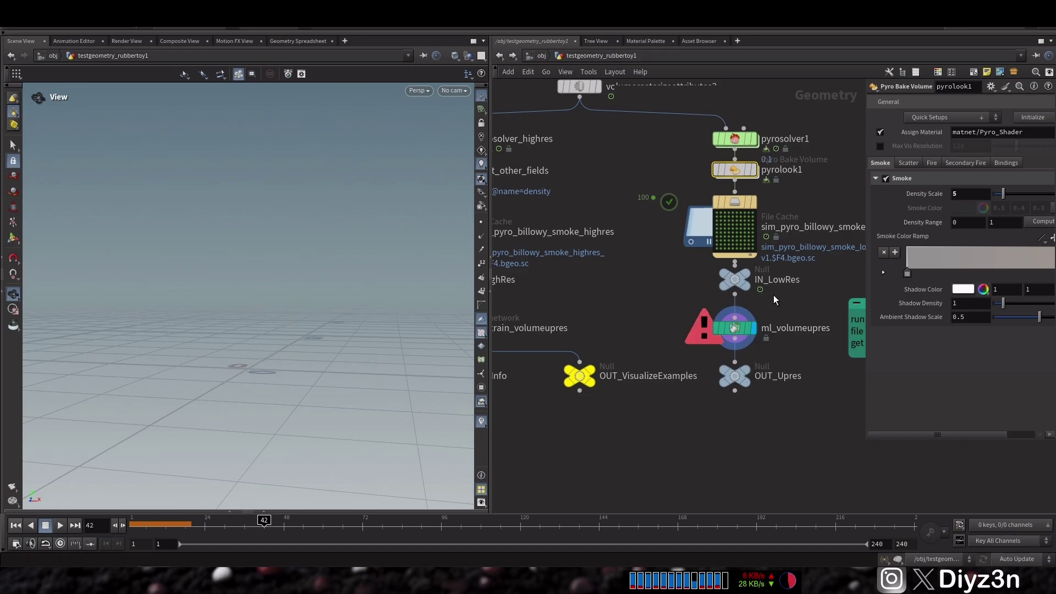
middle_drag(773, 295, 691, 289)
click(663, 275)
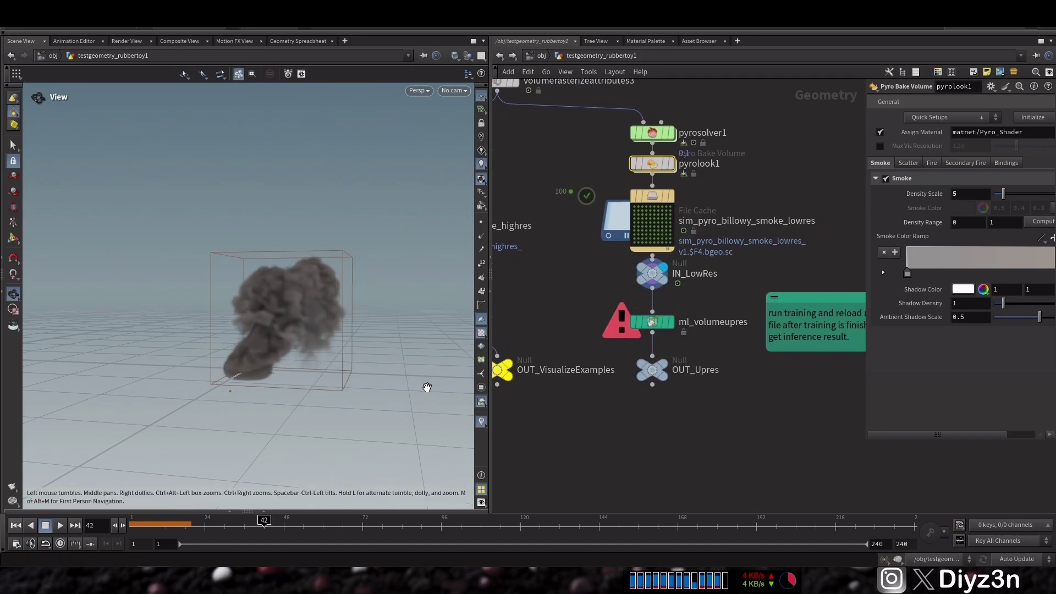
click(653, 324)
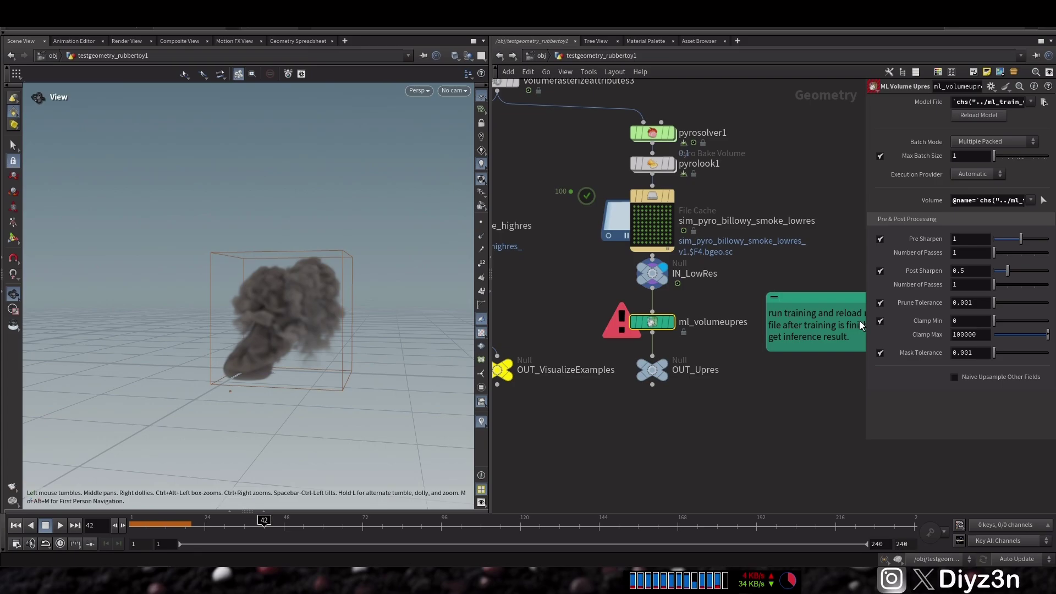
mouse_move(831, 233)
click(790, 200)
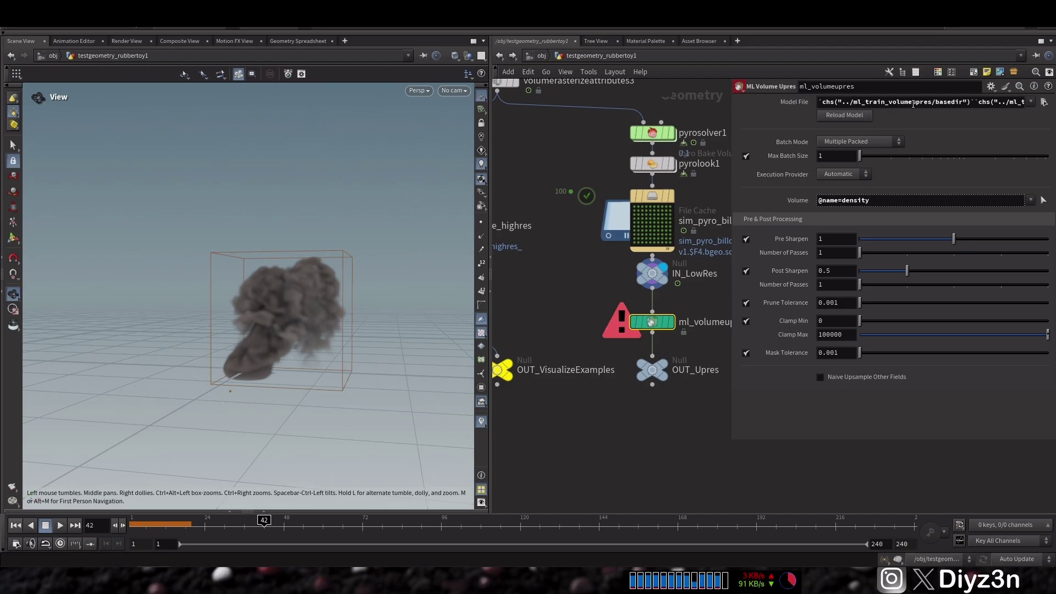
Step: Display the high-res smoke File Cache and set the timeline to frame 45
middle_drag(664, 444, 897, 439)
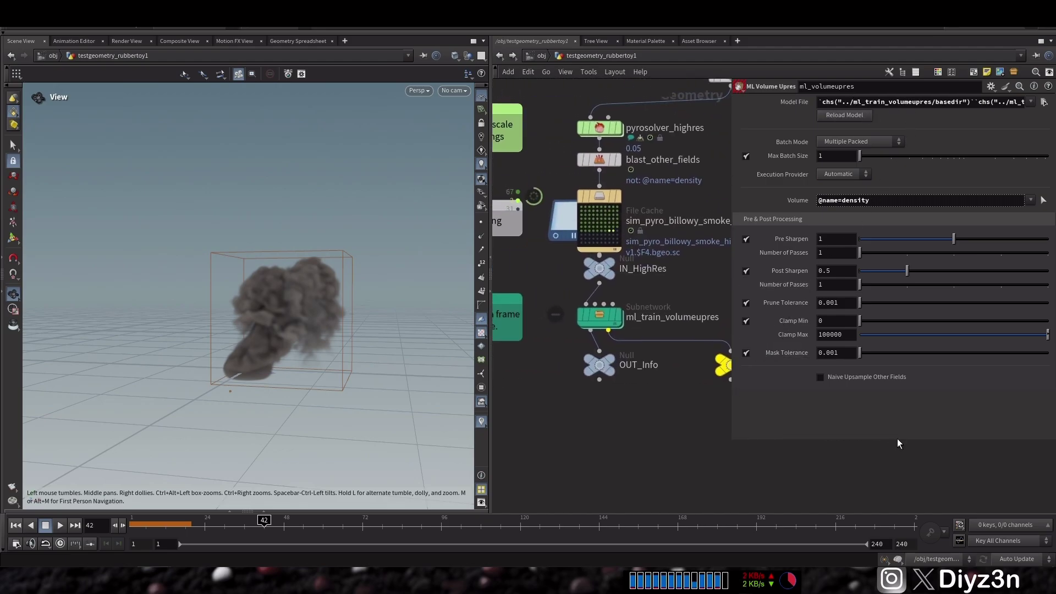
click(618, 196)
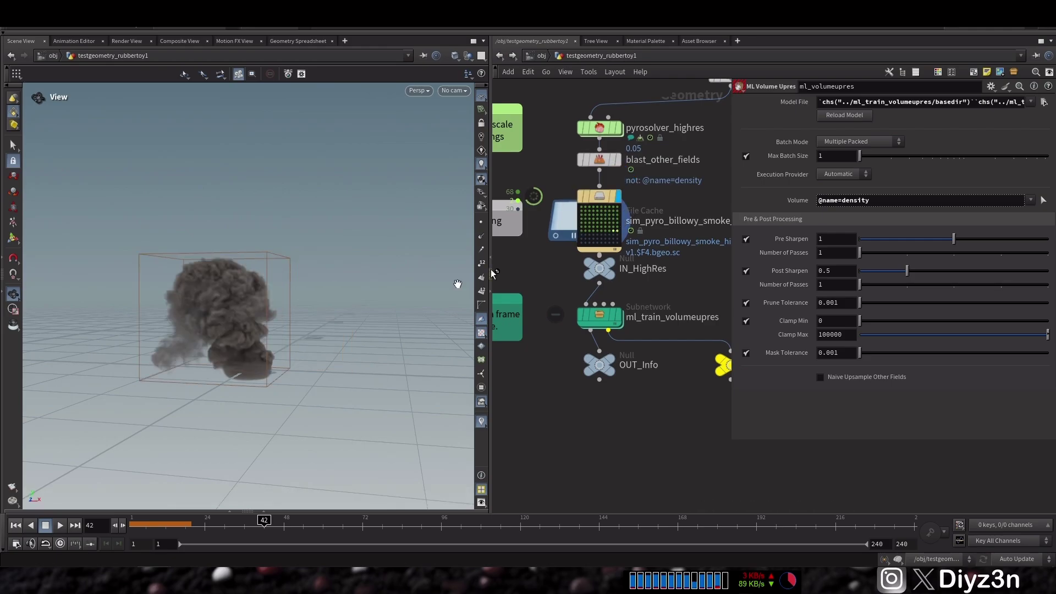
click(270, 522)
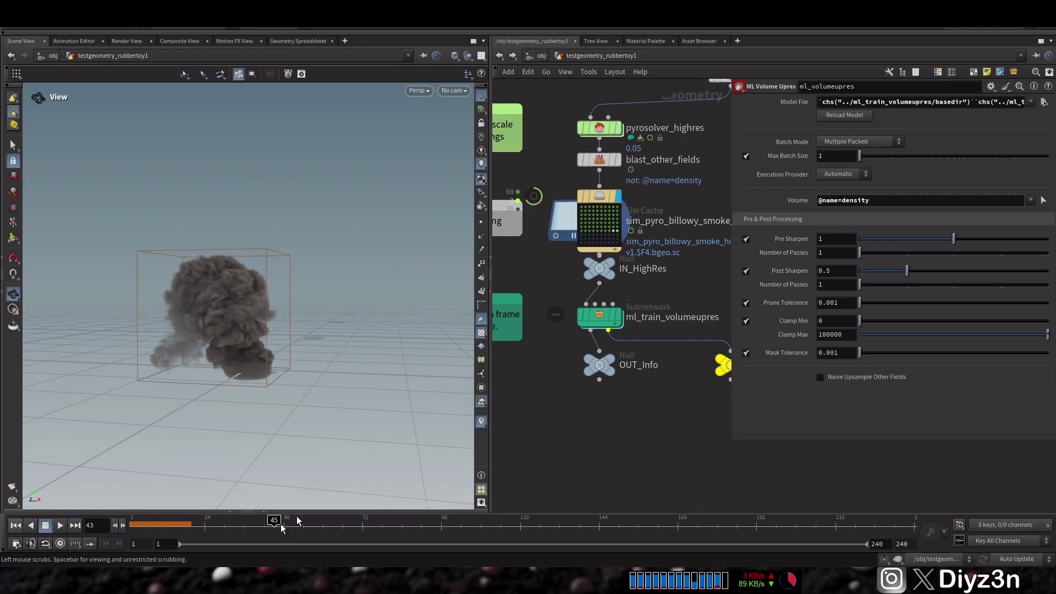
click(277, 525)
Step: Move OUT_Info and OUT_VisualizeExamples lower, then select ml_train_volumeupres (Scale Factor 2x)
drag(601, 365, 533, 415)
scroll(633, 407, down, 1)
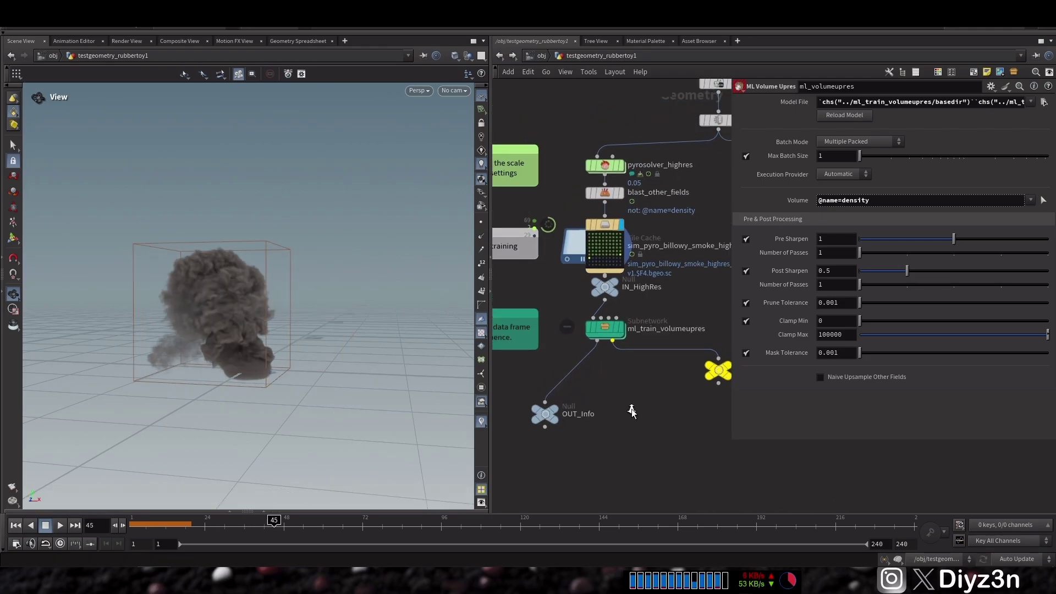
drag(721, 376, 670, 424)
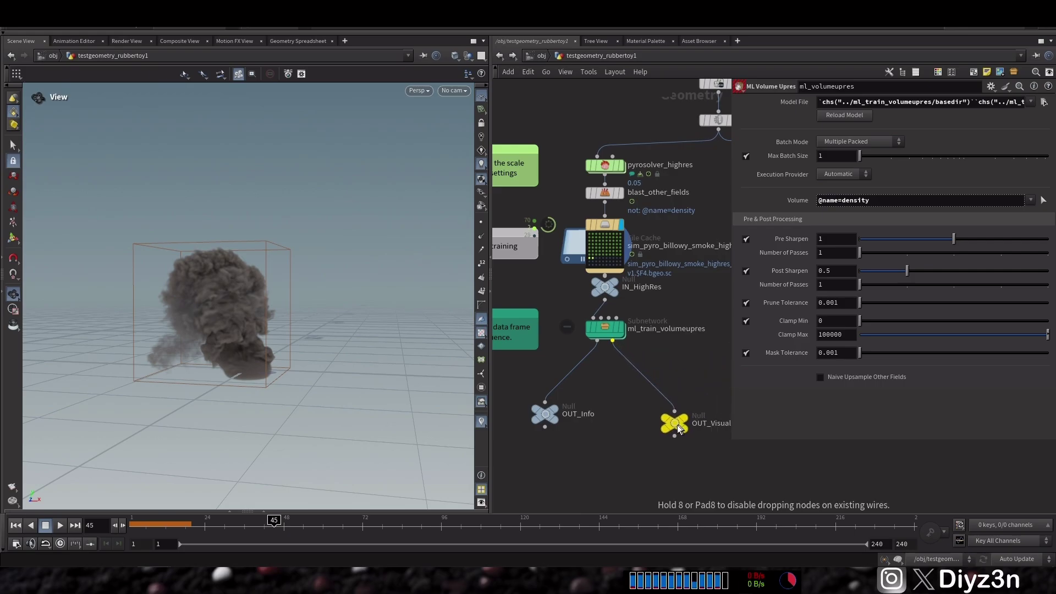
click(618, 326)
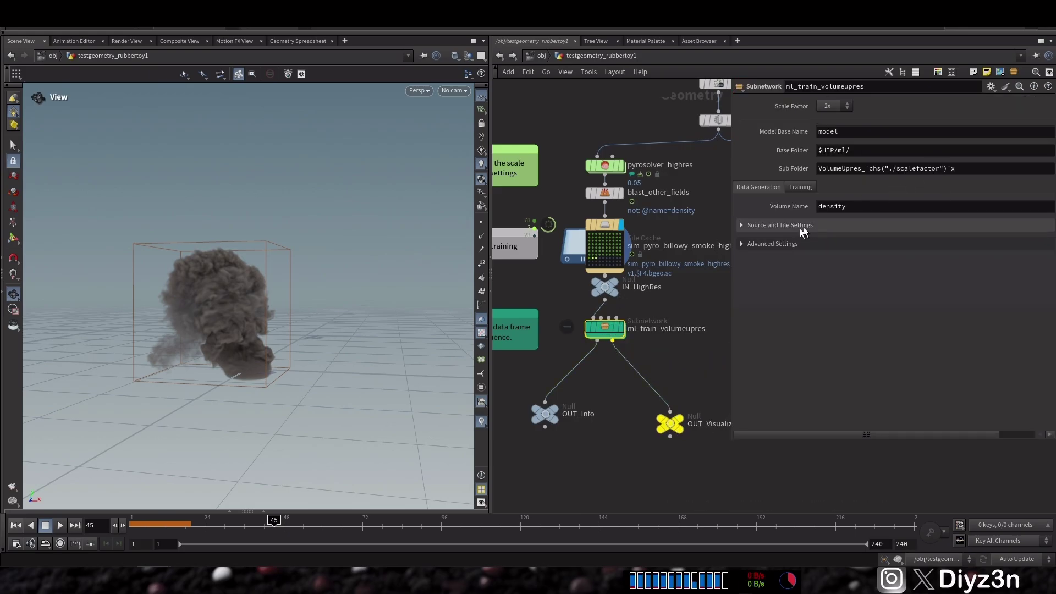
Step: Expand ml_train_volumeupres's source, tile and advanced data generation settings
click(800, 188)
click(760, 187)
click(760, 222)
click(757, 352)
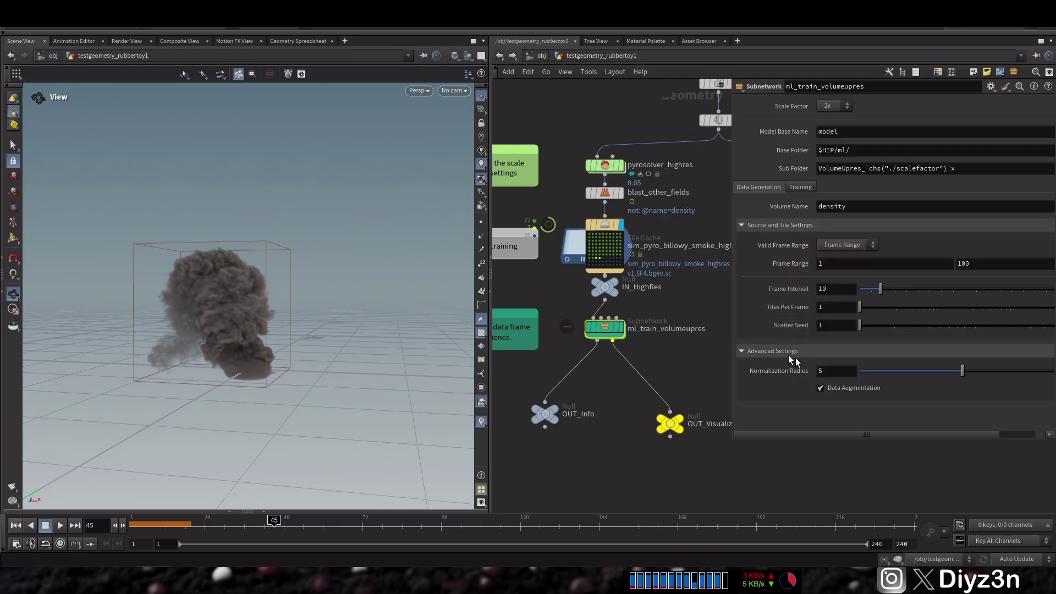
Step: Expand the TOP network, training and model settings, keeping Scale Factor at 2x
click(802, 187)
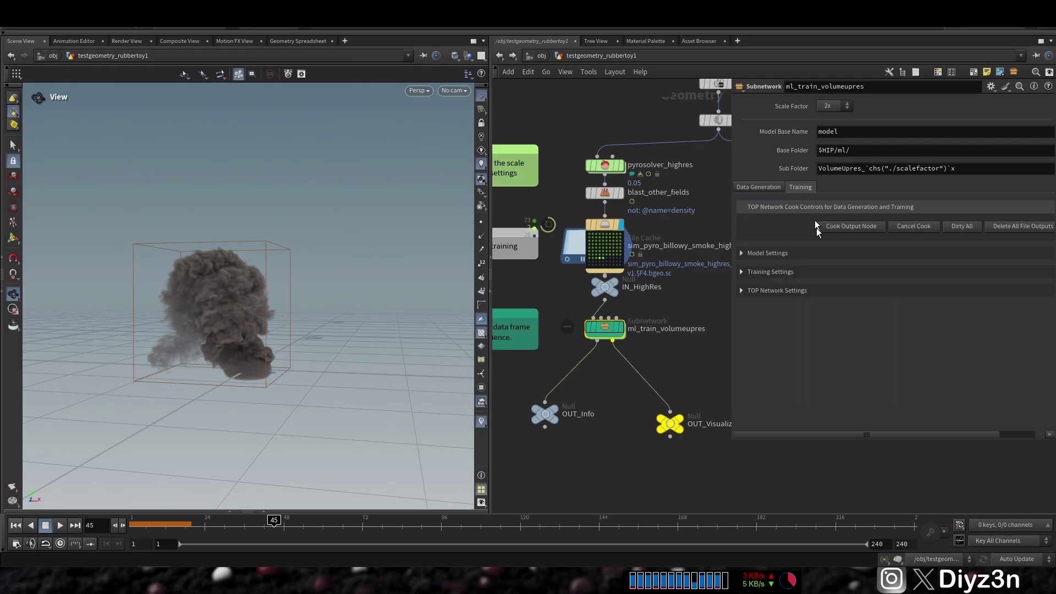
click(776, 287)
click(775, 272)
click(770, 254)
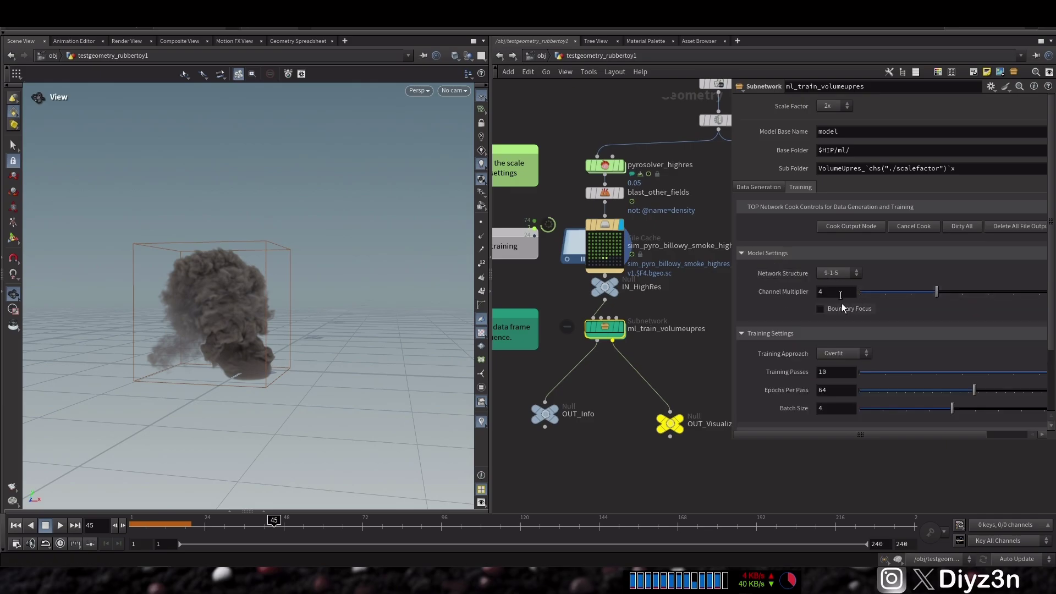
click(834, 107)
click(827, 117)
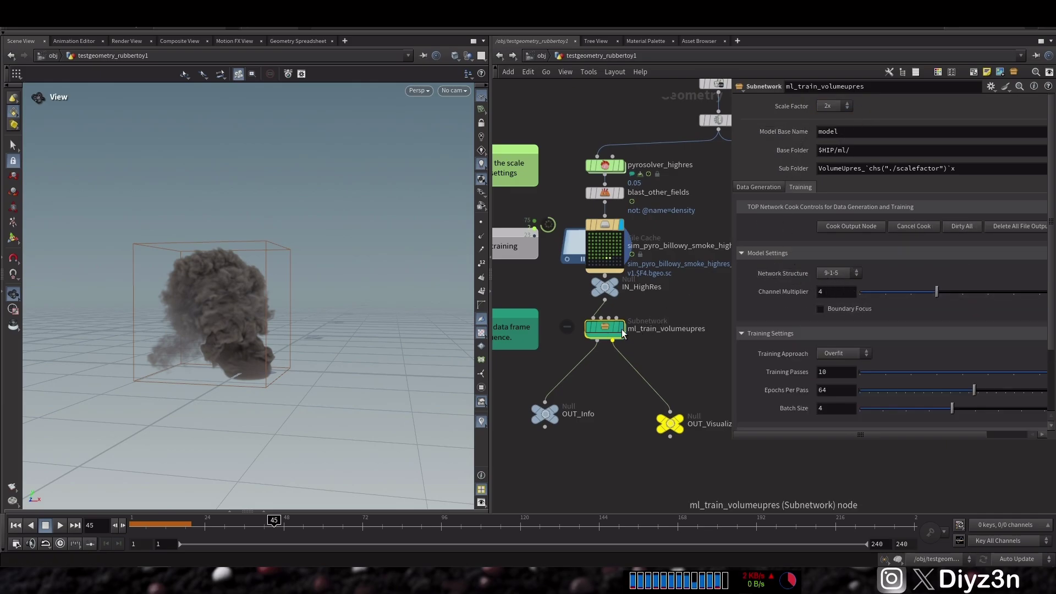
Step: Inspect the subnet's Training TOP network and export_dataset node, then return to the top level
double_click(607, 330)
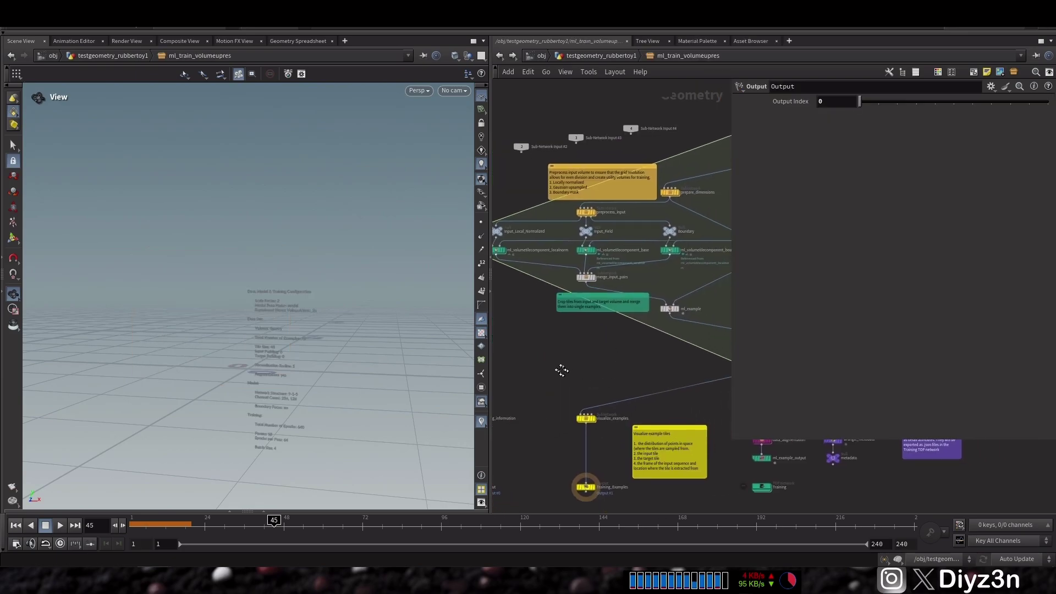
middle_drag(420, 364, 457, 221)
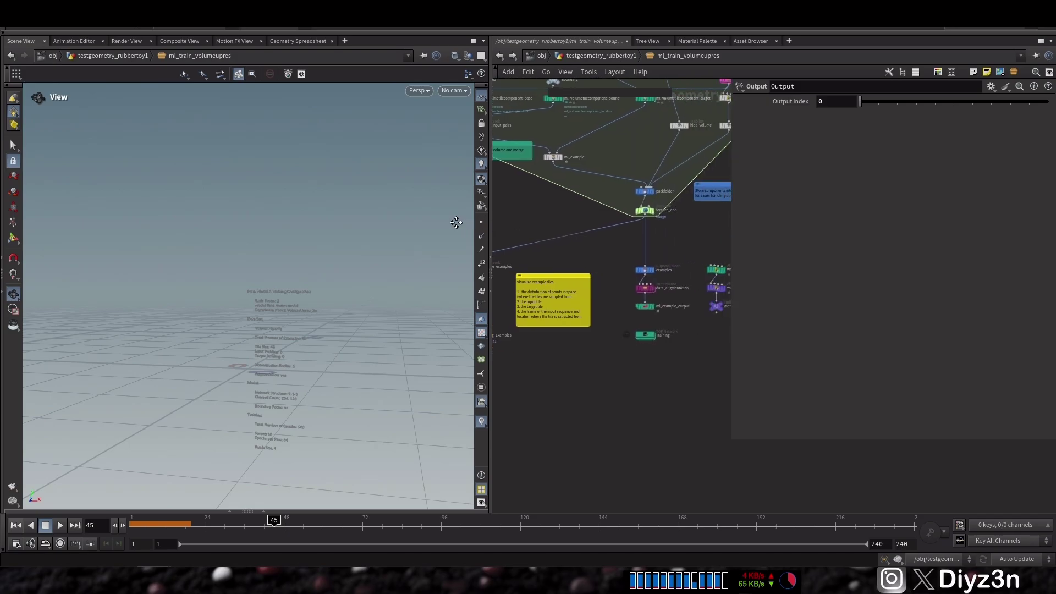
right_drag(645, 395, 685, 387)
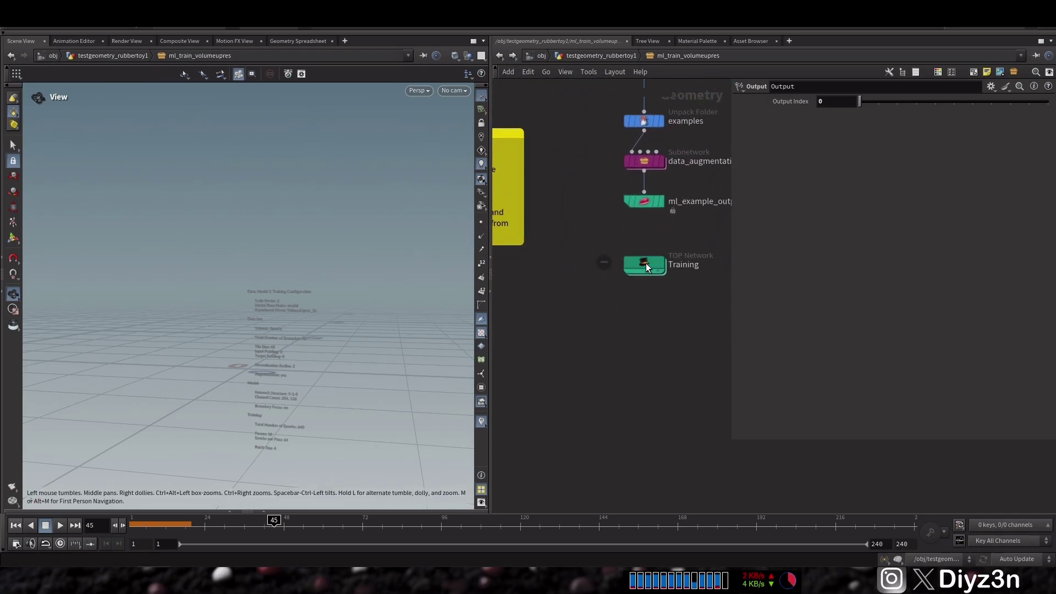
double_click(645, 264)
middle_drag(644, 277, 537, 322)
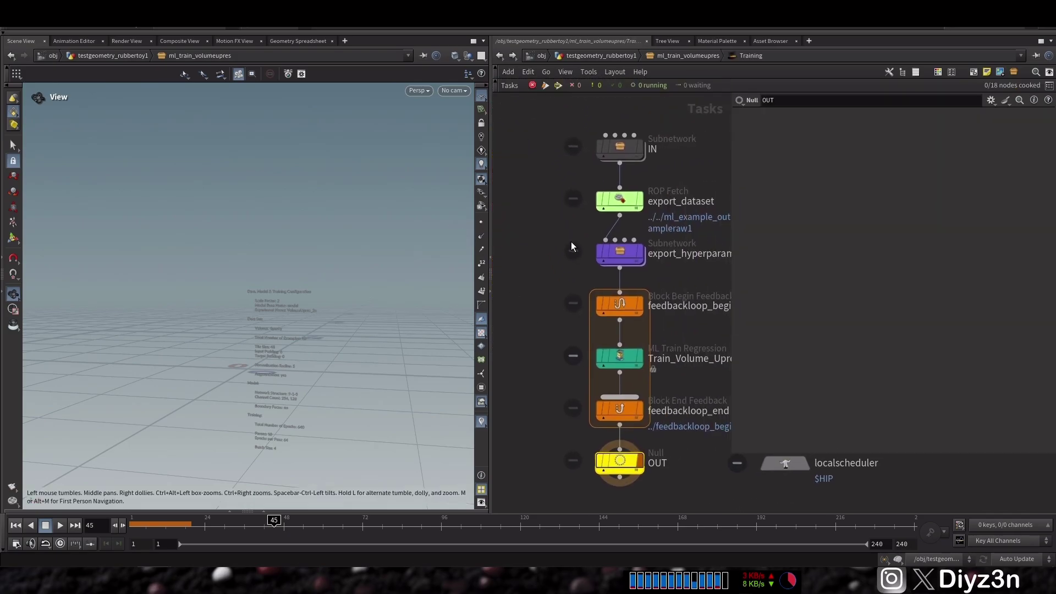
click(620, 206)
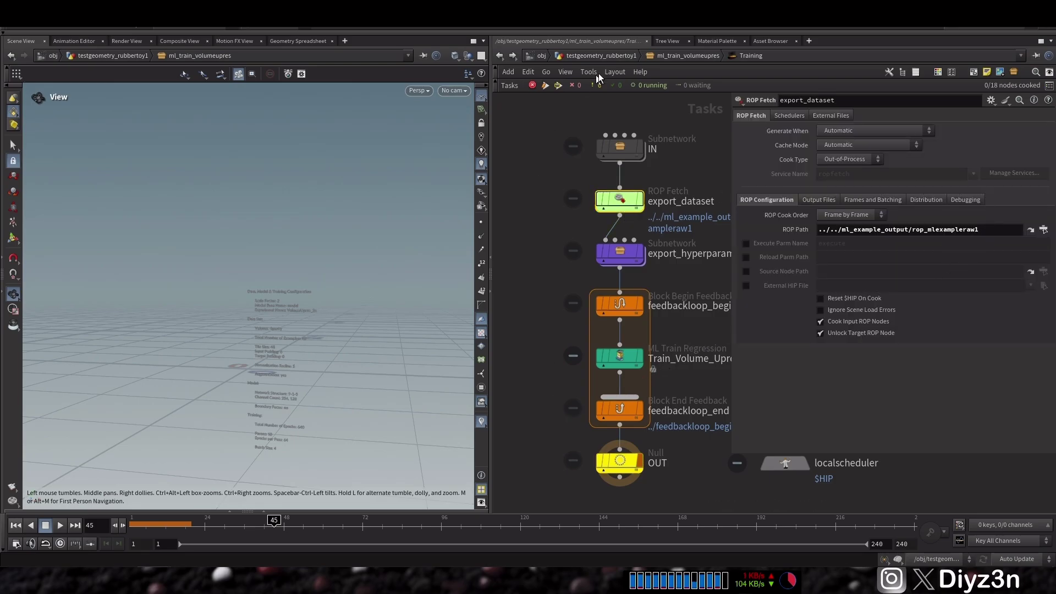
click(601, 55)
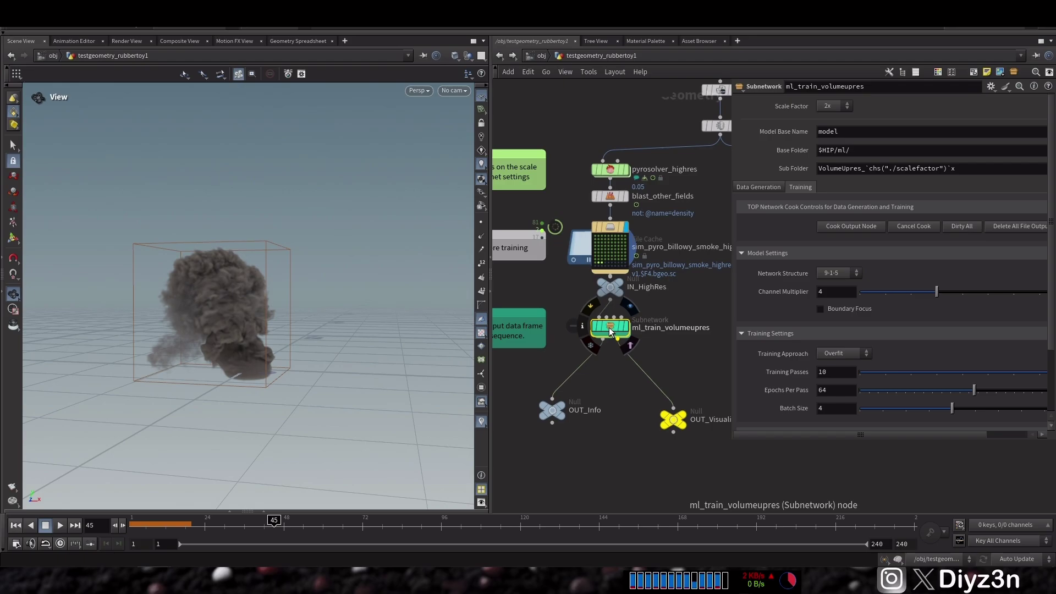
Step: Cook the ml_train_volumeupres node so its training work items start processing
scroll(652, 329, up, 2)
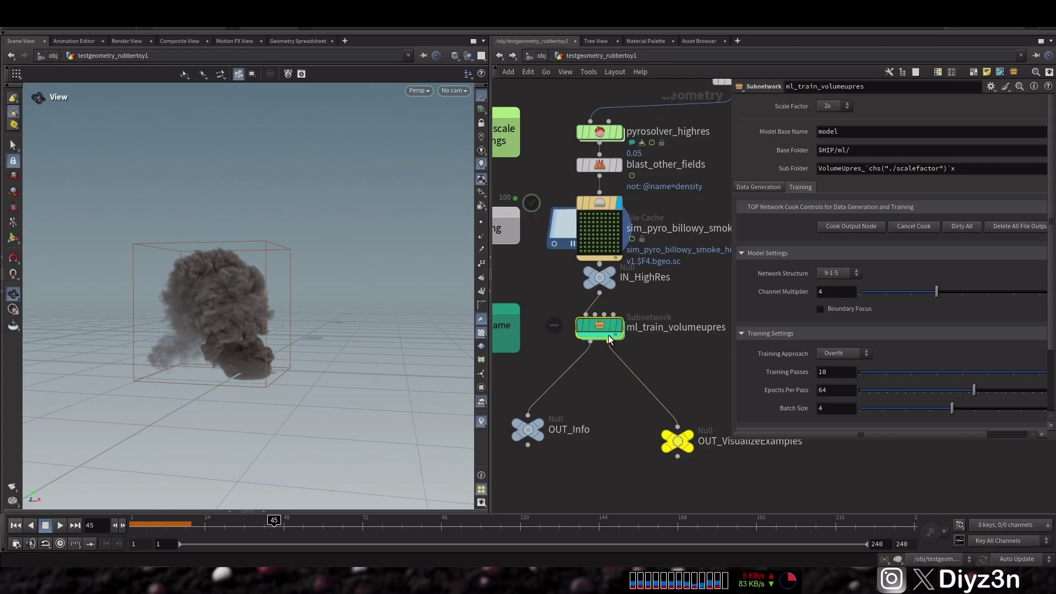
click(837, 224)
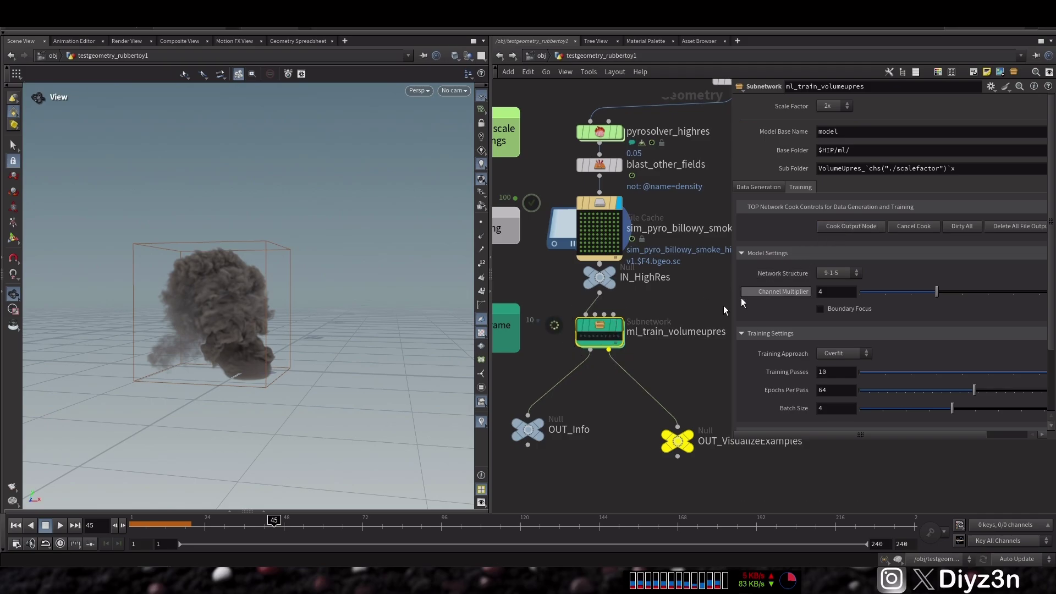
scroll(643, 360, down, 1)
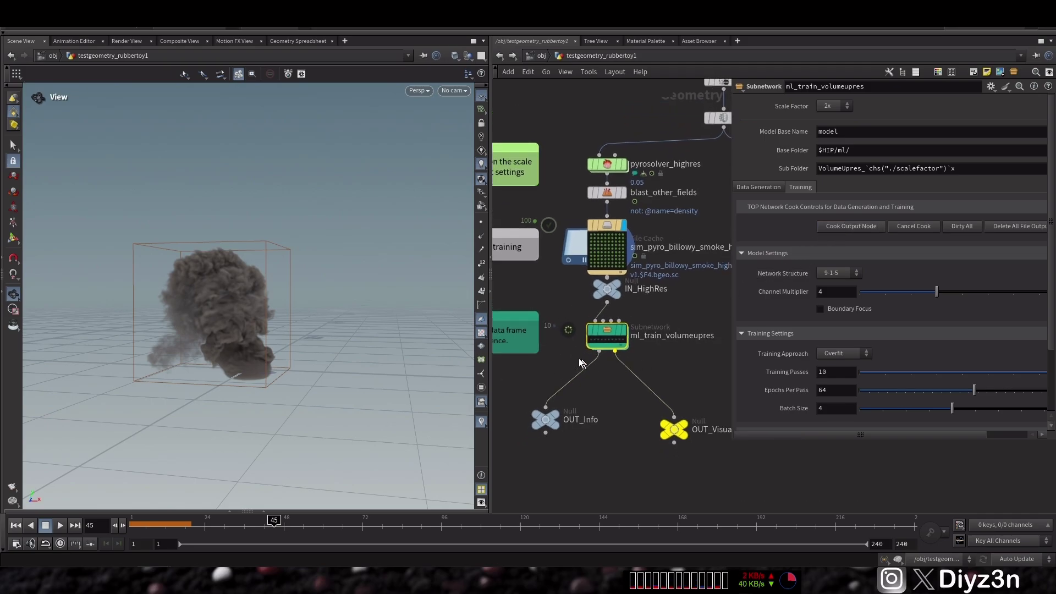